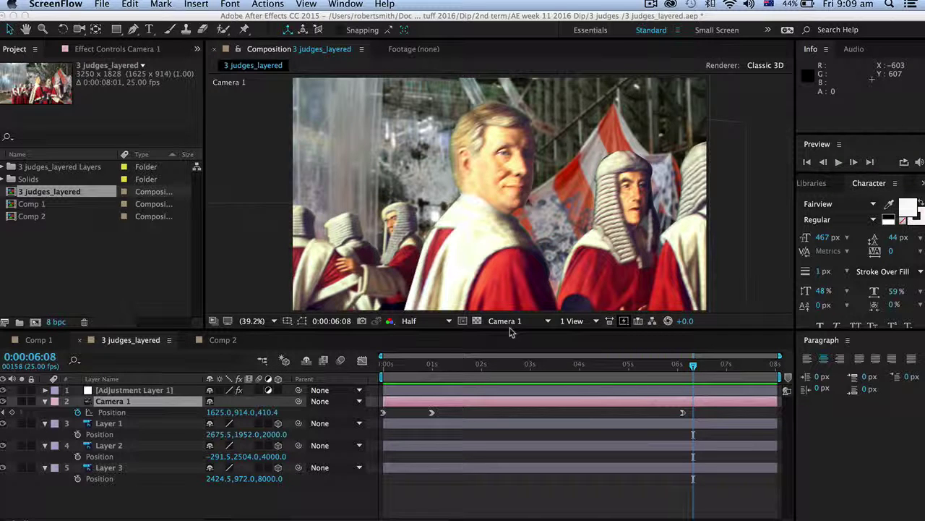
Play and stop a preview of the current camera move in After Effects.
{"action": "left_click", "coordinate": [463, 506]}
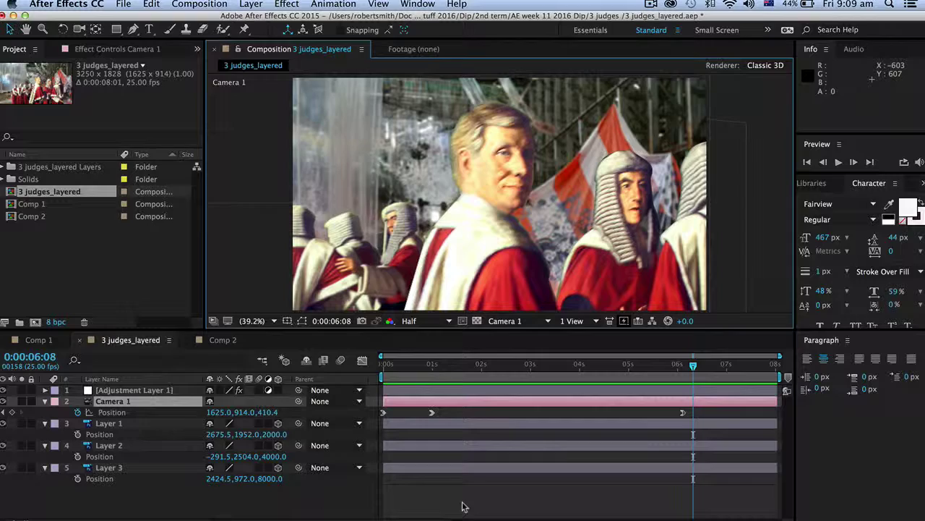
{"action": "key", "text": "space"}
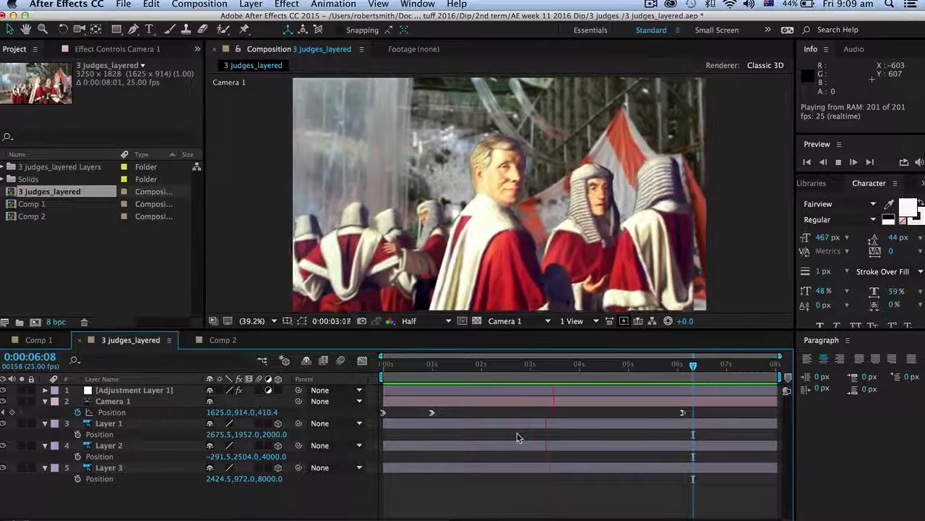
{"action": "key", "text": "space"}
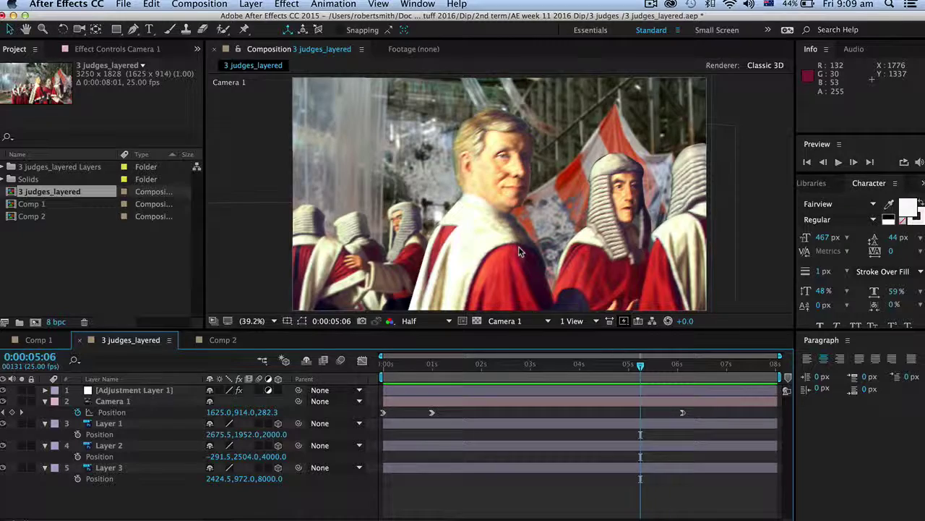
In Photoshop, hide and reshow Layer 3's warehouse background, then show the 3 judges_layered document.
{"action": "key", "text": "super+Tab"}
{"action": "key", "text": "super+Tab"}
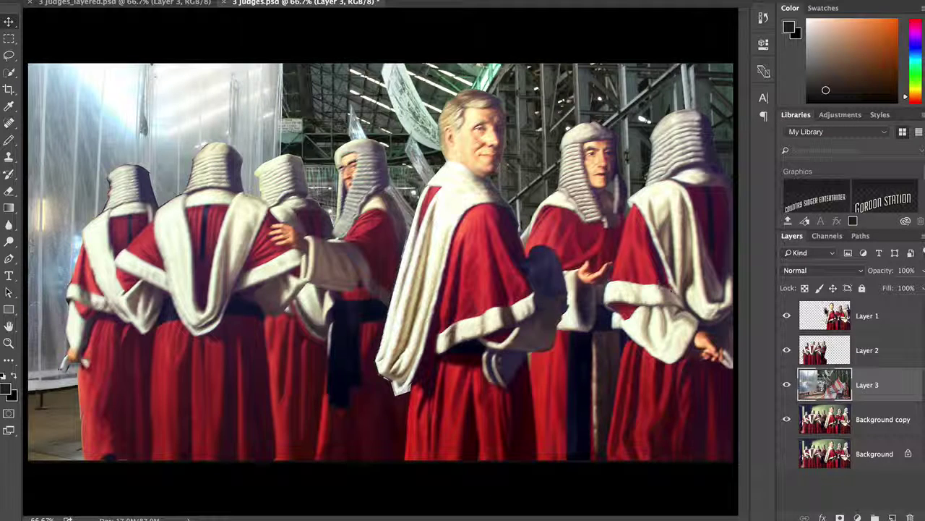
{"action": "left_click", "coordinate": [787, 384]}
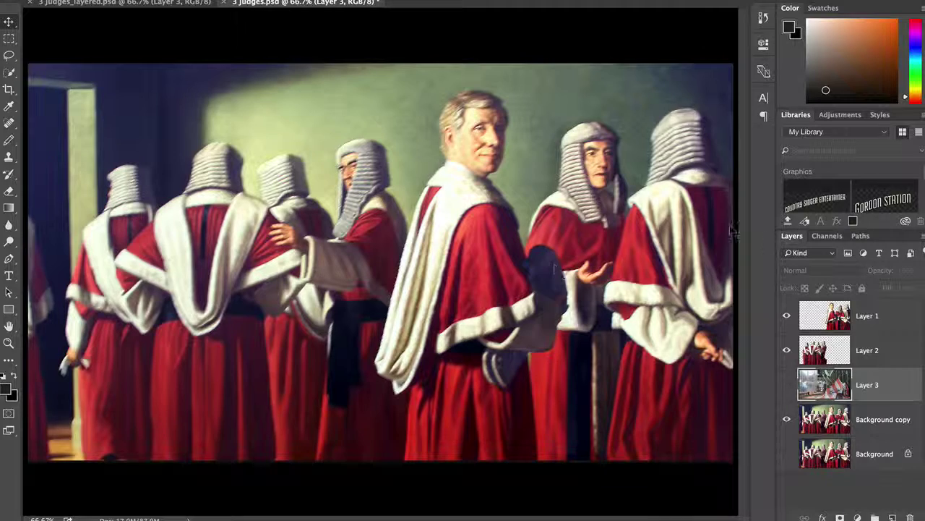
{"action": "left_click", "coordinate": [785, 385]}
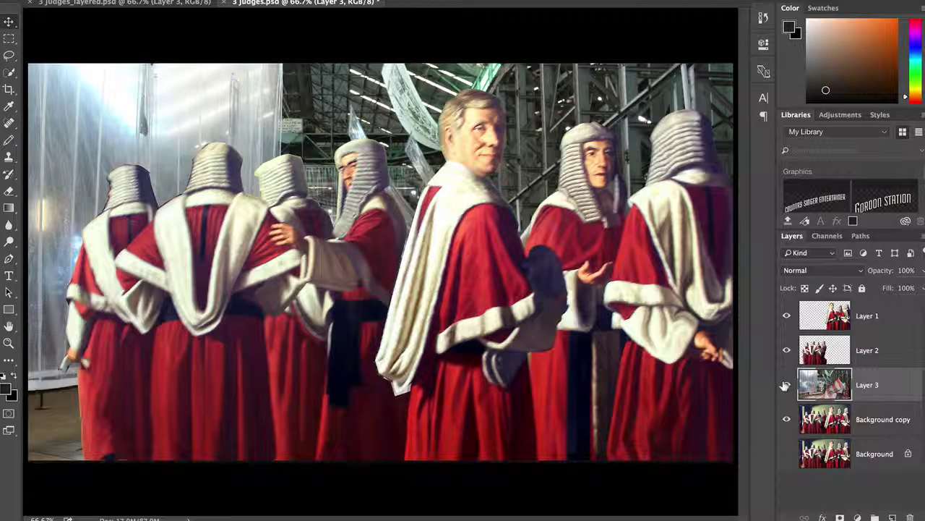
{"action": "left_click", "coordinate": [181, 3]}
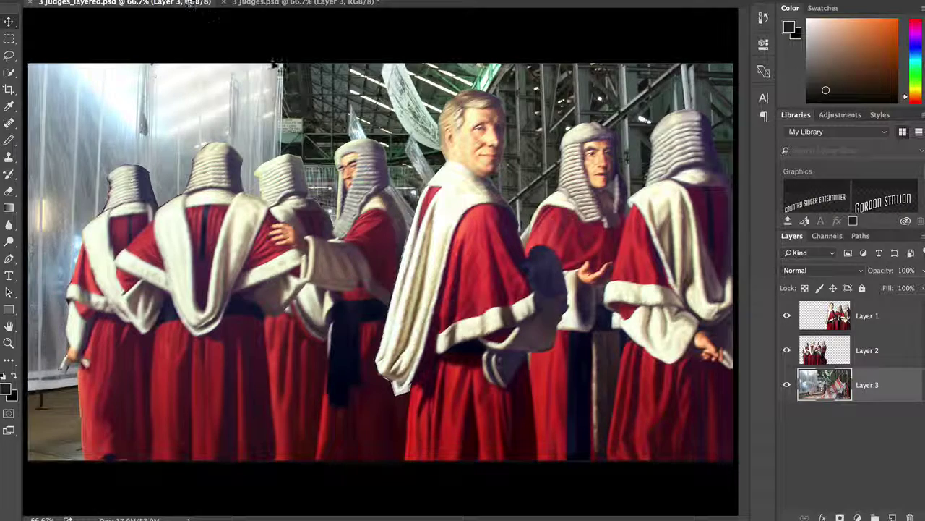
{"action": "key", "text": "super+Tab"}
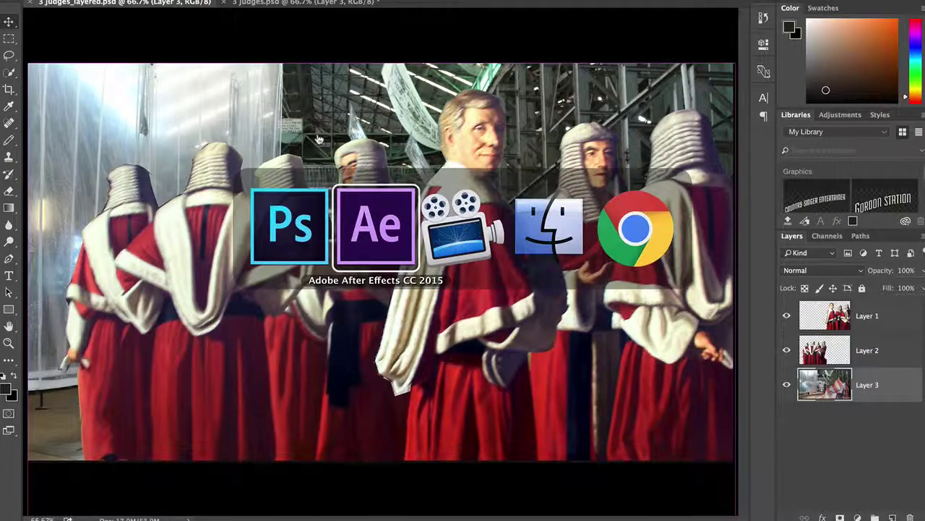
Create Comp 3: HDV 720 25, 1280×720, 20 seconds, deep blue background.
{"action": "key", "text": "Tab"}
{"action": "key", "text": "Tab"}
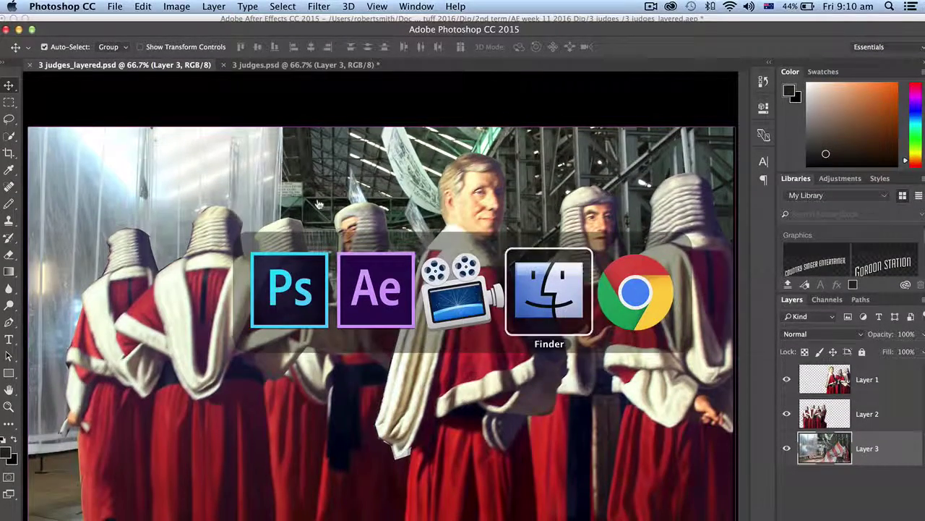
{"action": "key", "text": "Tab"}
{"action": "key", "text": "Tab"}
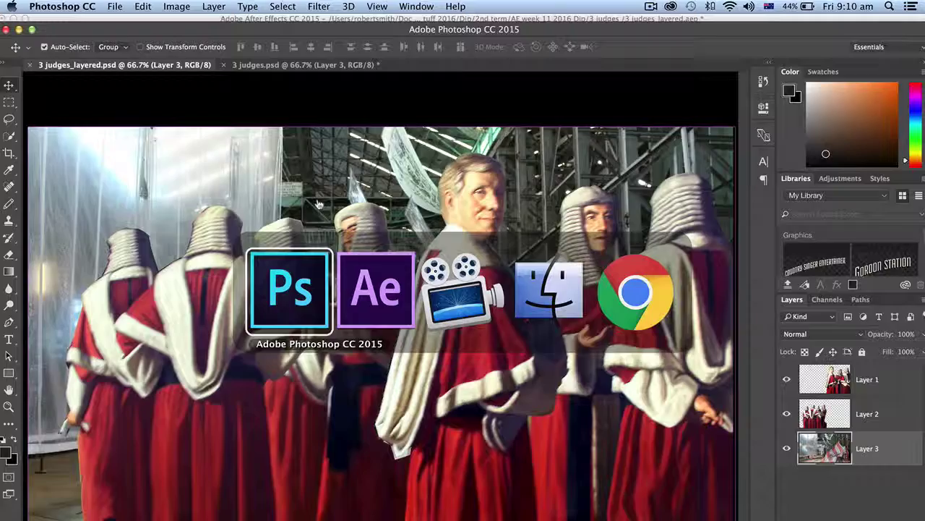
{"action": "key", "text": "Tab"}
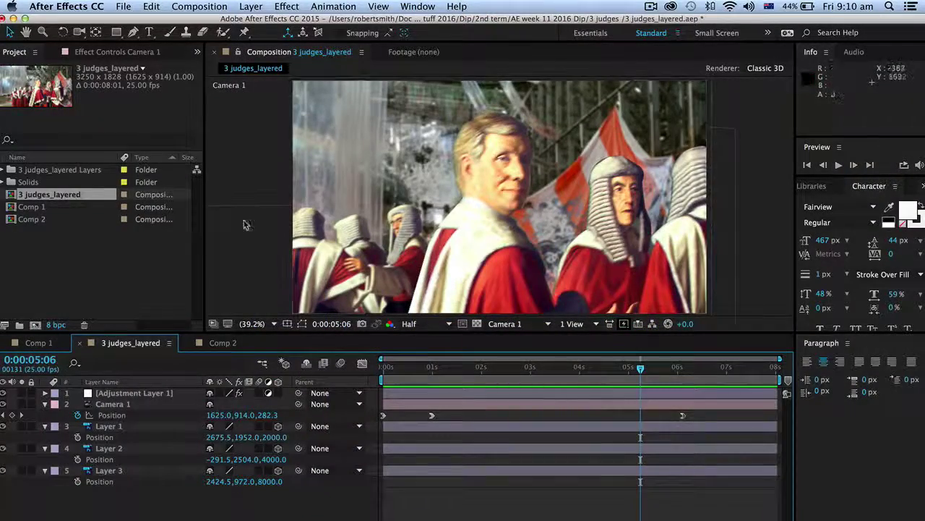
{"action": "key", "text": "super+n"}
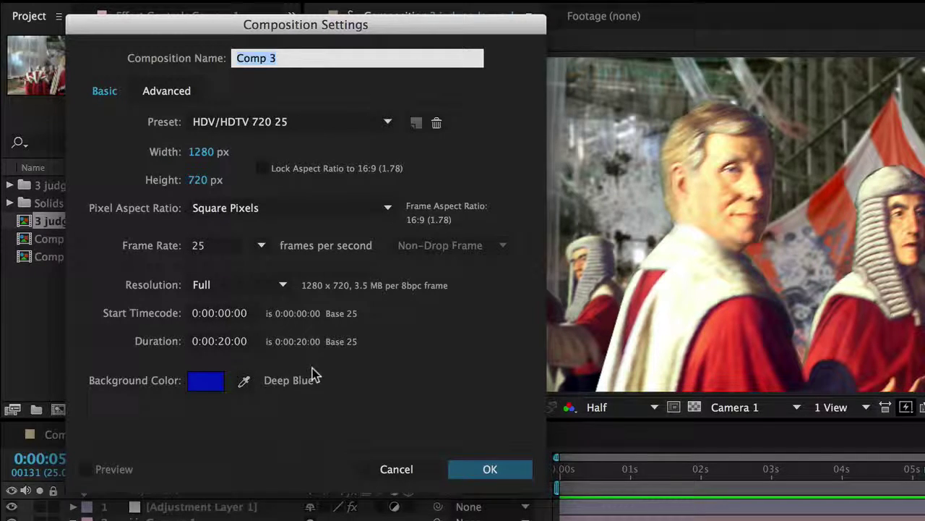
{"action": "left_click", "coordinate": [502, 474]}
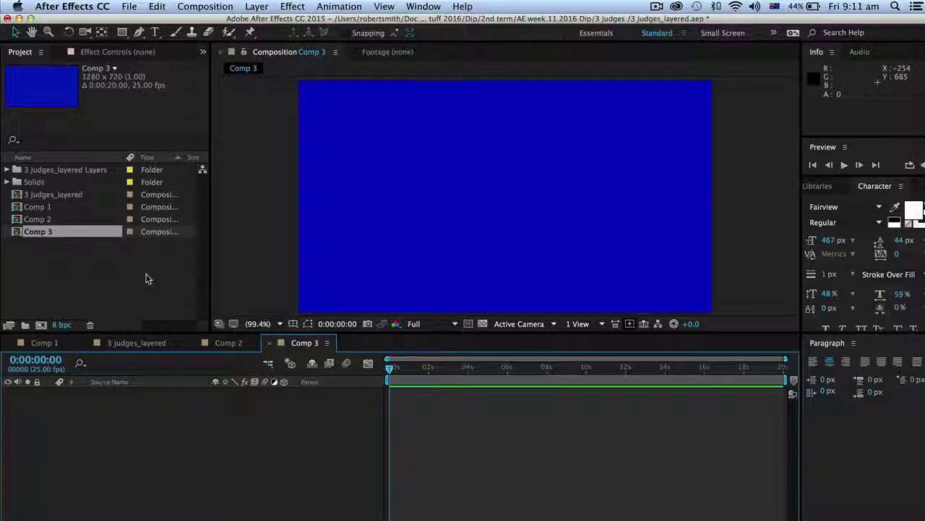
Expand the '3 judges_layered Layers' folder and select Layer 1 through Layer 3.
{"action": "left_click", "coordinate": [6, 169]}
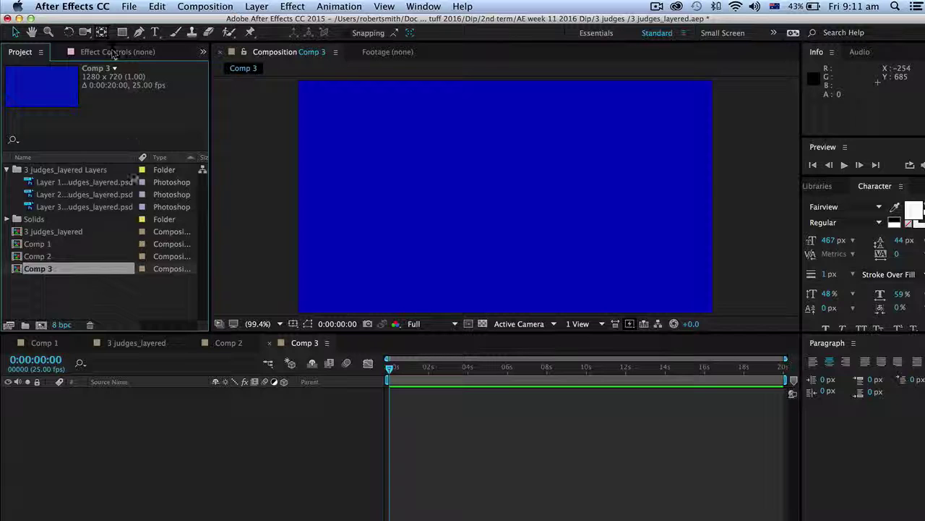
{"action": "left_click", "coordinate": [31, 182]}
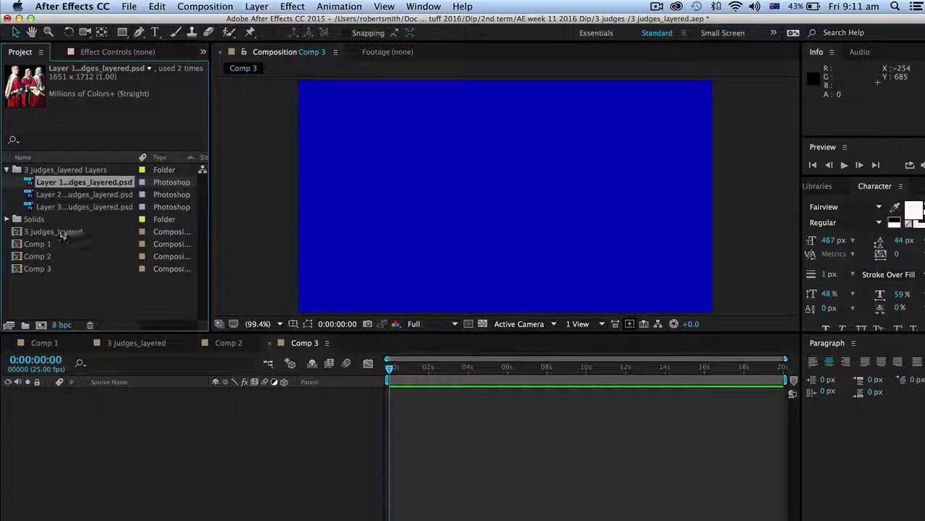
{"action": "left_click", "coordinate": [29, 208], "text": "shift"}
Drag Layers 1–3 into the Comp 3 timeline and switch all three to 3D.
{"action": "left_click_drag", "start_coordinate": [29, 210], "coordinate": [129, 463]}
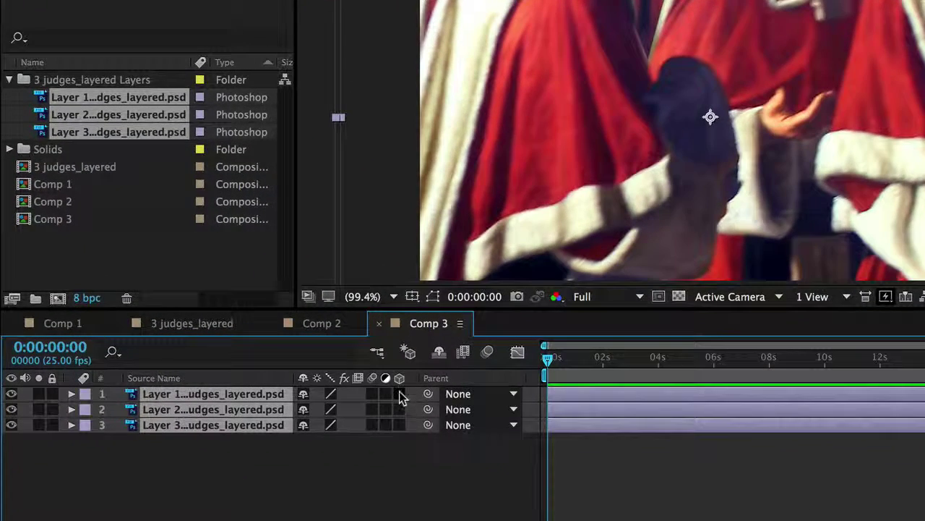
{"action": "left_click", "coordinate": [399, 393]}
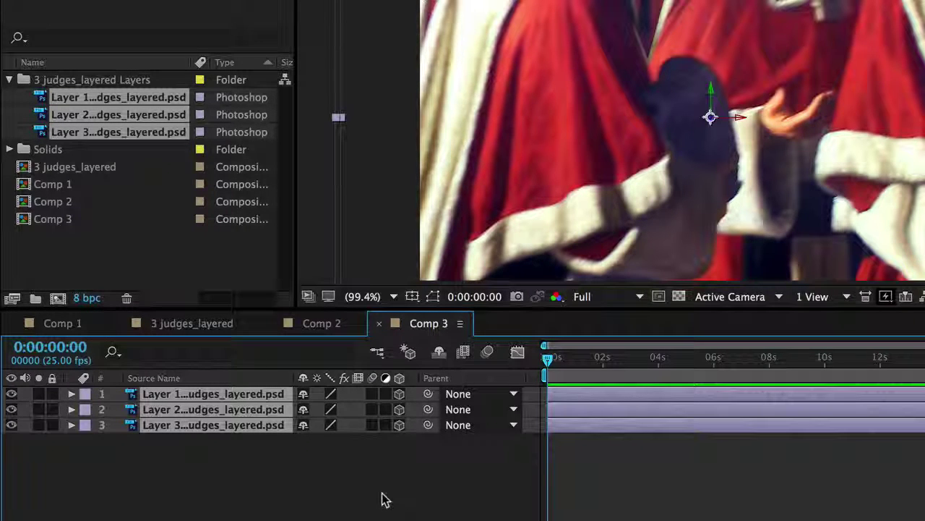
Set Position Z of Layers 1, 2 and 3 to 2000, 4000 and 8000.
{"action": "key", "text": "p"}
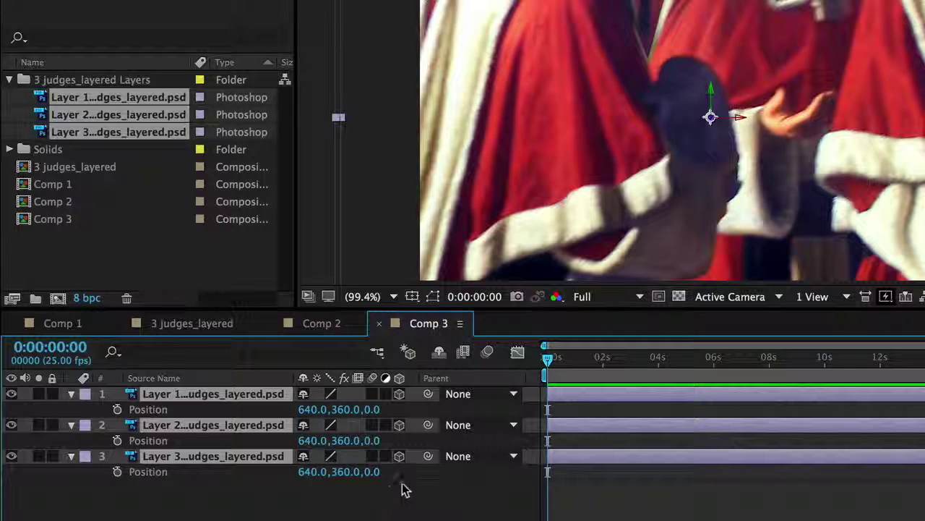
{"action": "left_click", "coordinate": [369, 410]}
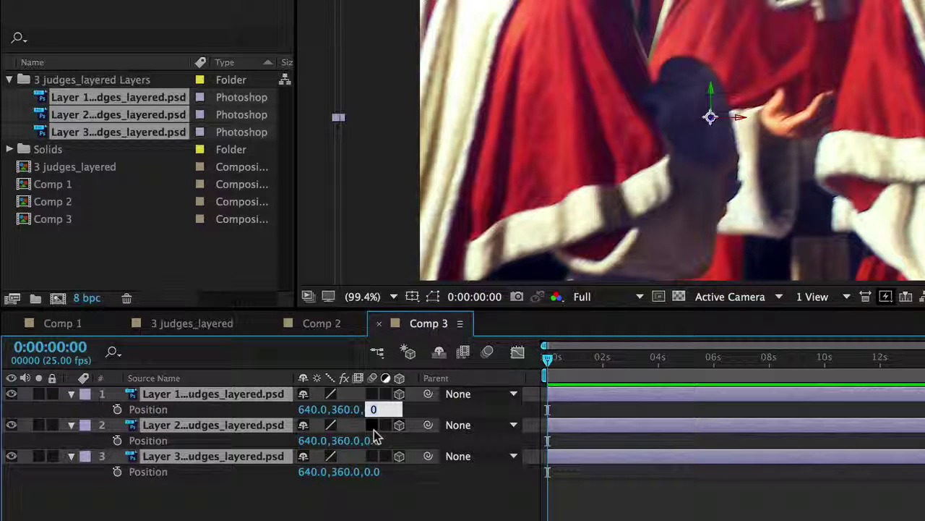
{"action": "type", "text": "2"}
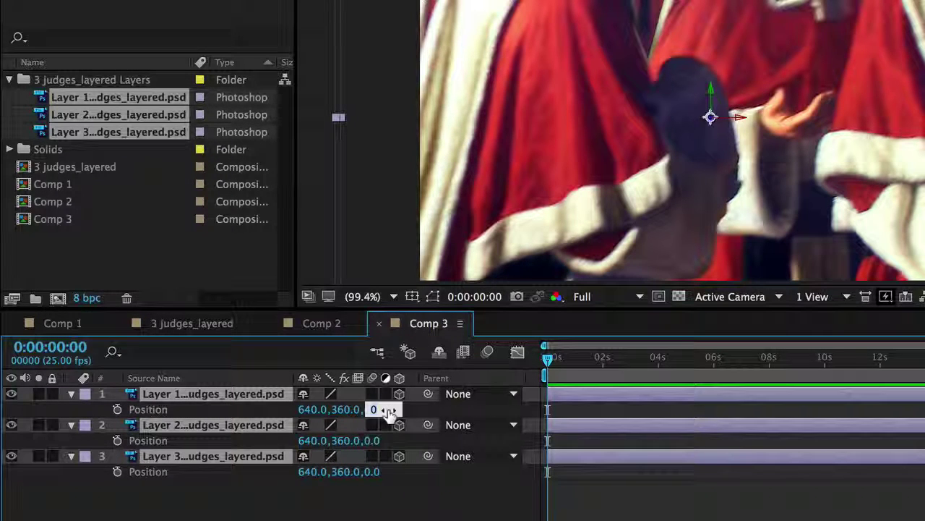
{"action": "type", "text": "000"}
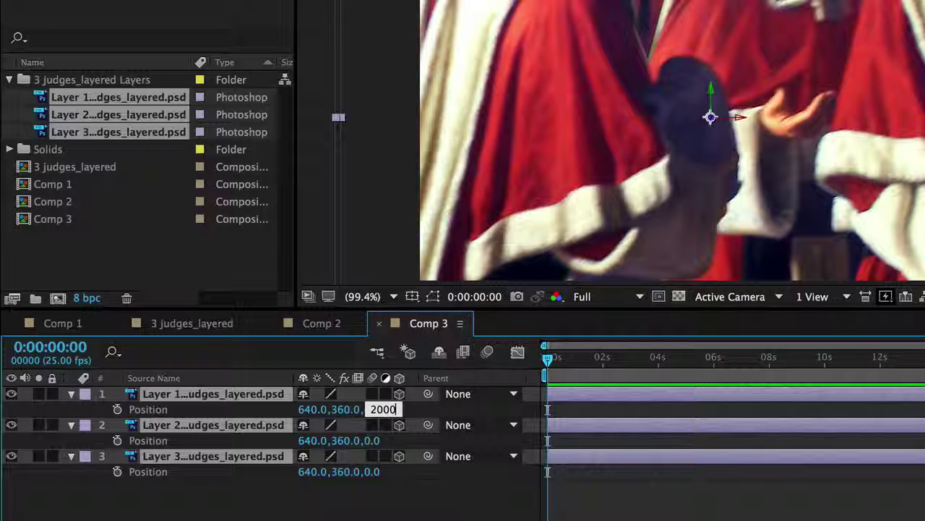
{"action": "key", "text": "Return"}
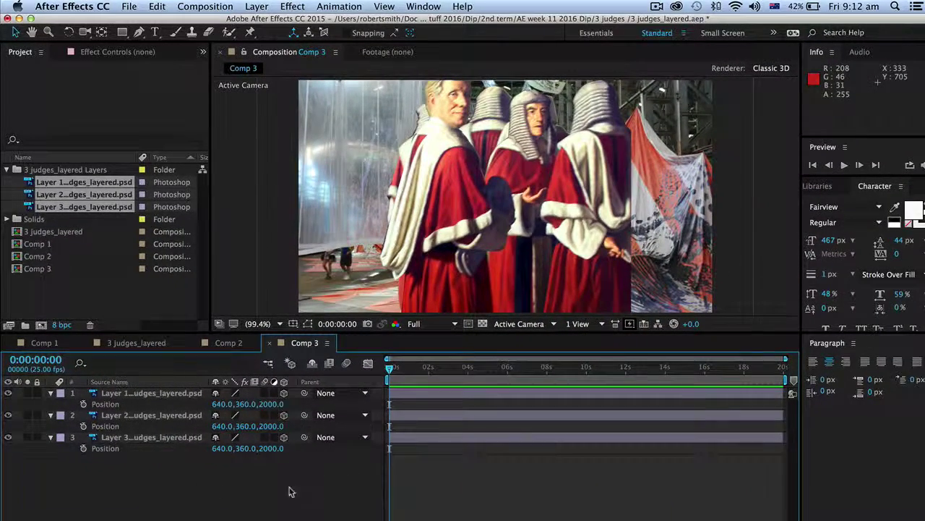
{"action": "left_click", "coordinate": [271, 427]}
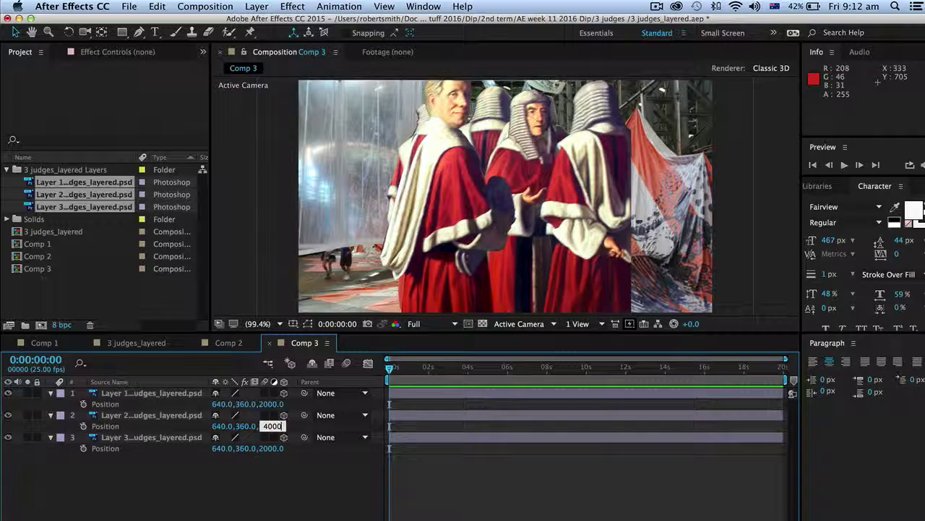
{"action": "key", "text": "Return"}
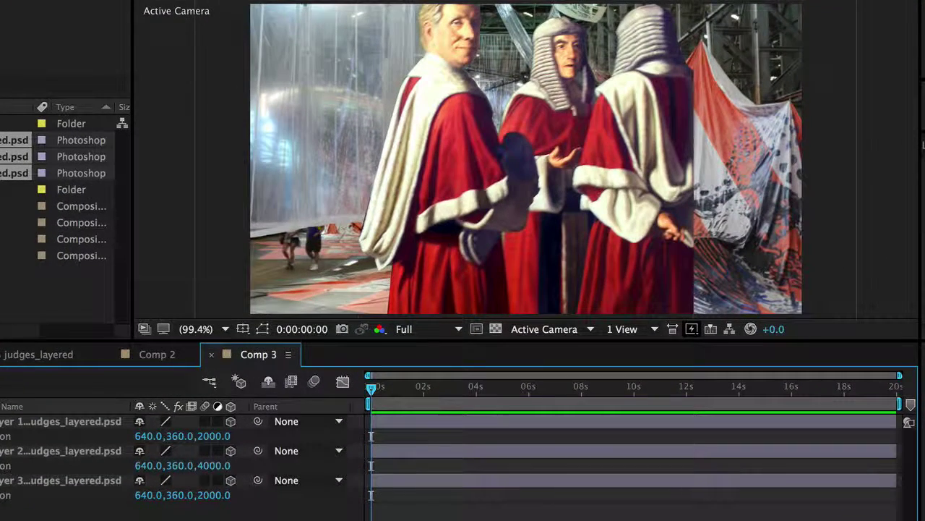
{"action": "left_click", "coordinate": [202, 494]}
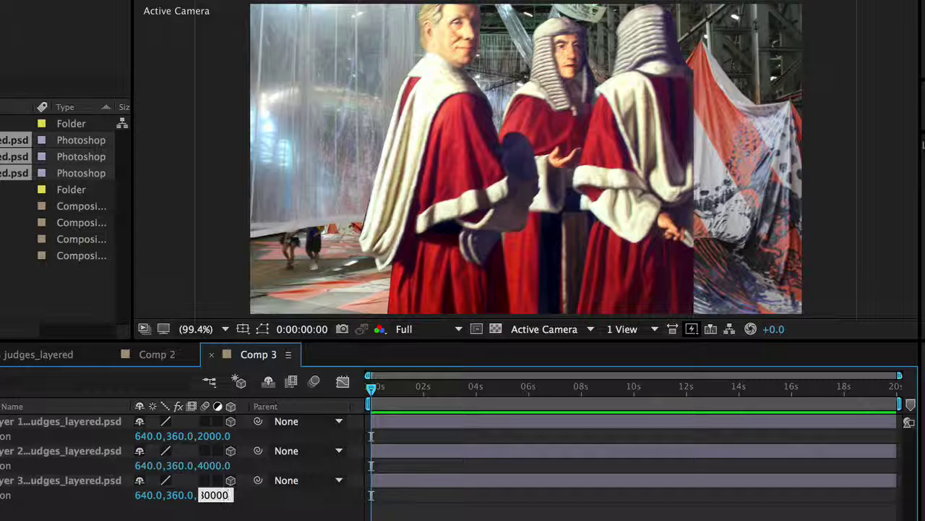
{"action": "type", "text": "8000"}
{"action": "key", "text": "Return"}
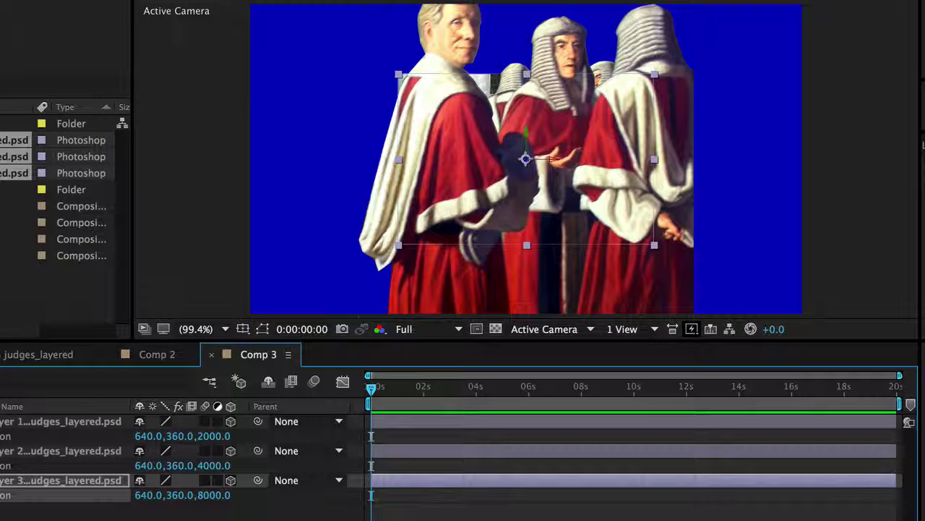
{"action": "left_click", "coordinate": [78, 424]}
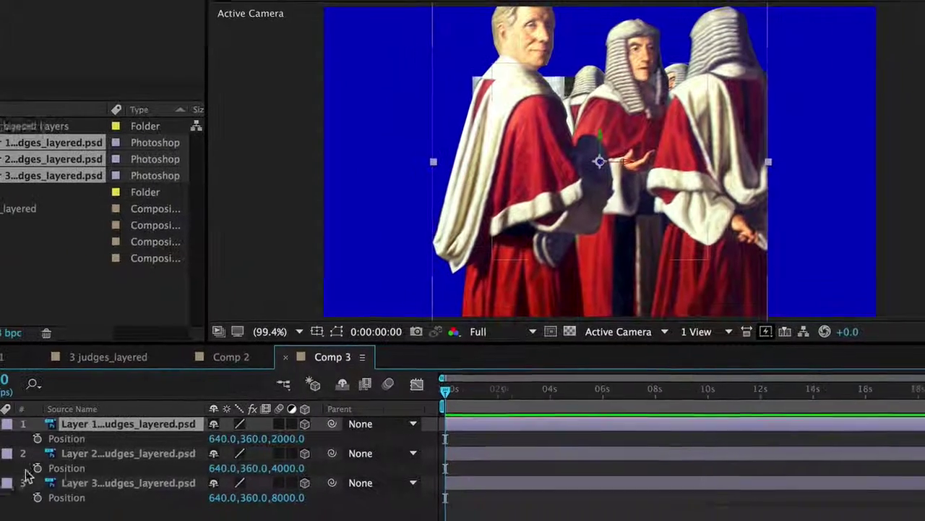
Reveal Scale on all three layers, shrink Layer 1 to 79% and move it right.
{"action": "left_click", "coordinate": [15, 483], "text": "shift"}
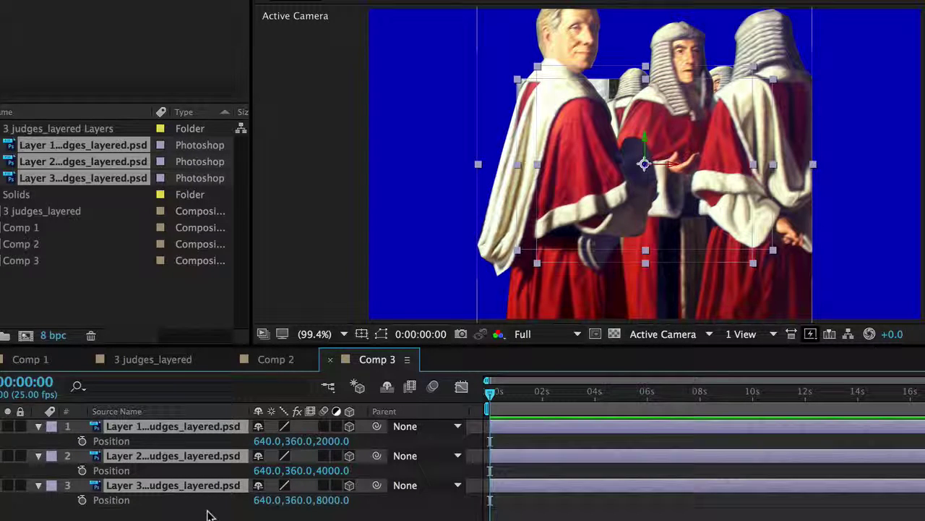
{"action": "key", "text": "shift+s"}
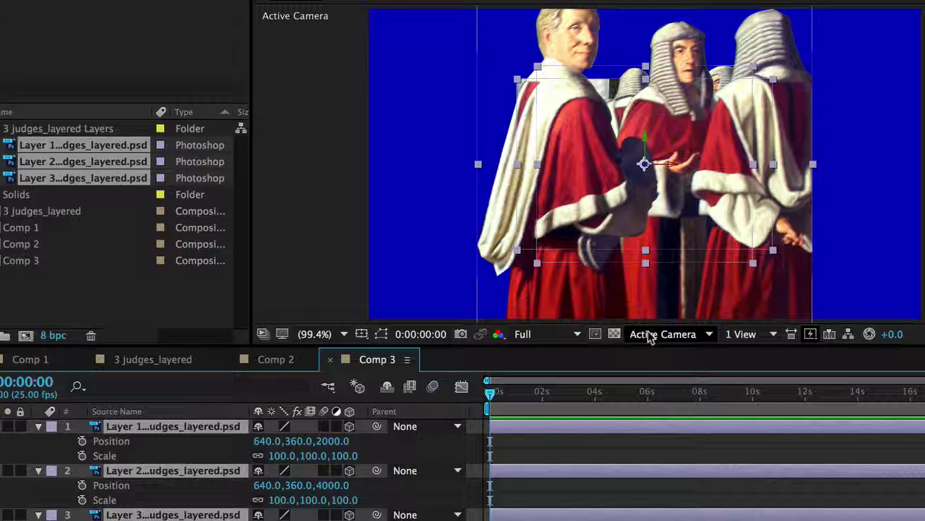
{"action": "key", "text": "F2"}
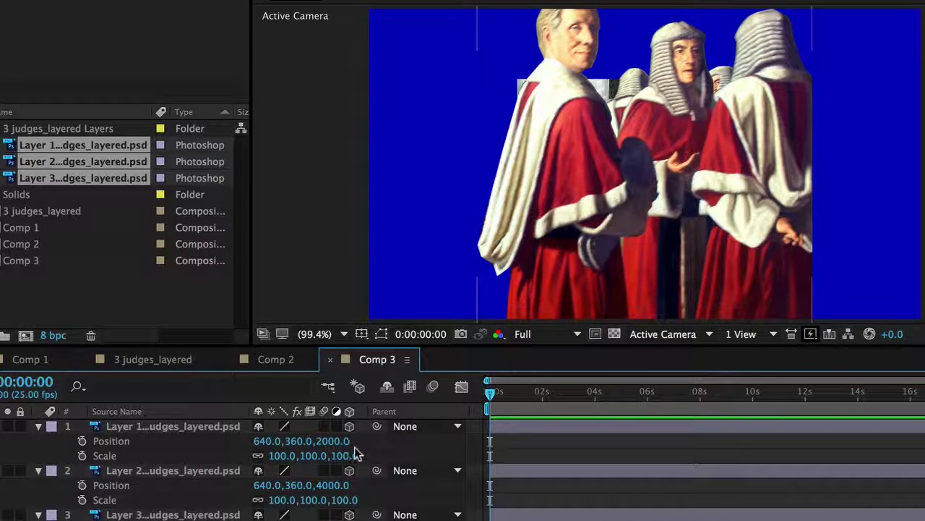
{"action": "left_click_drag", "start_coordinate": [339, 455], "coordinate": [324, 452]}
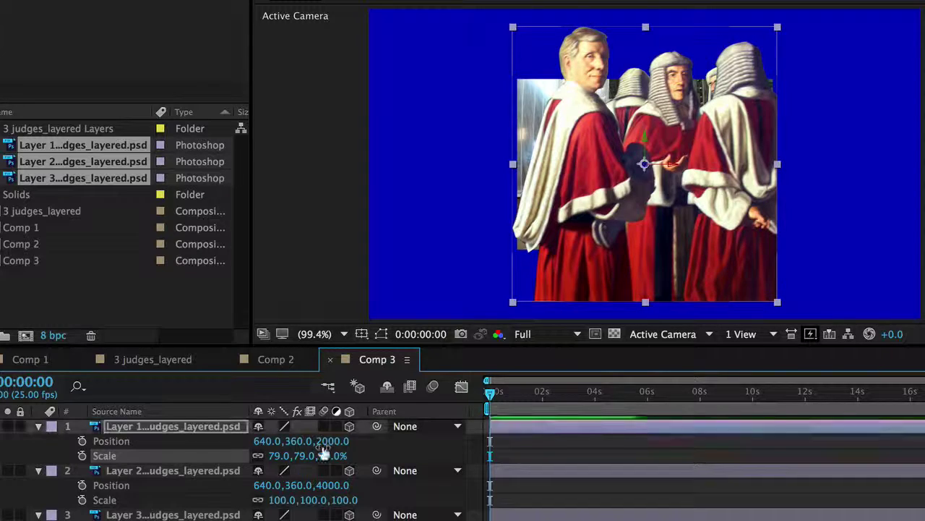
{"action": "left_click_drag", "start_coordinate": [714, 185], "coordinate": [801, 204]}
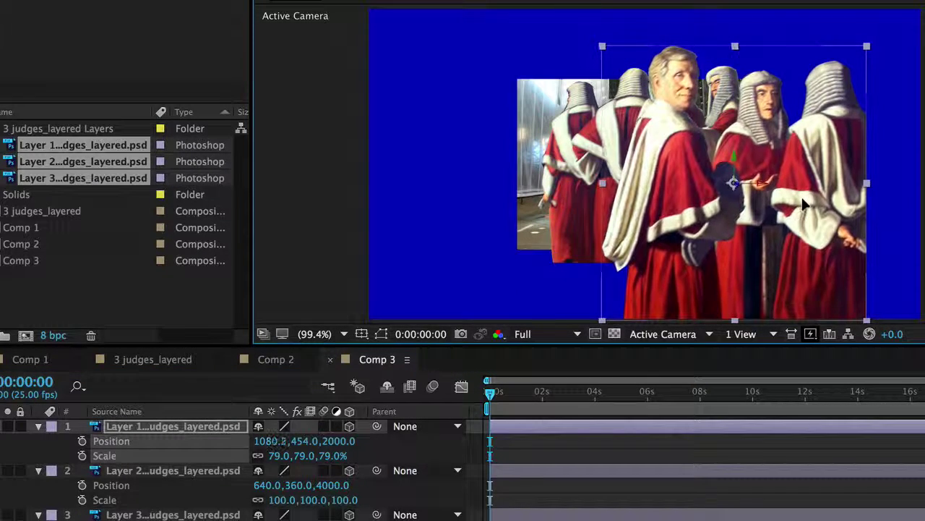
Scale Layer 2 to 95% and shift it left and down.
{"action": "left_click", "coordinate": [571, 213]}
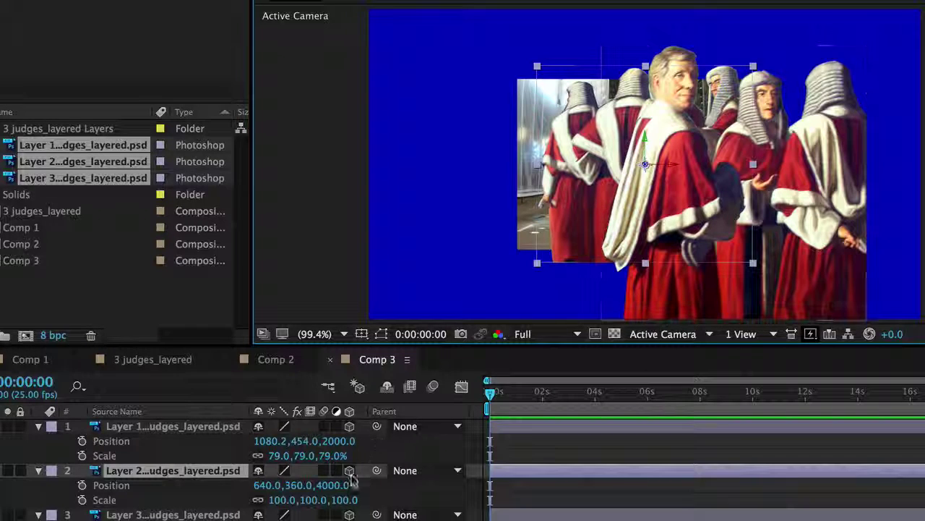
{"action": "left_click", "coordinate": [334, 492]}
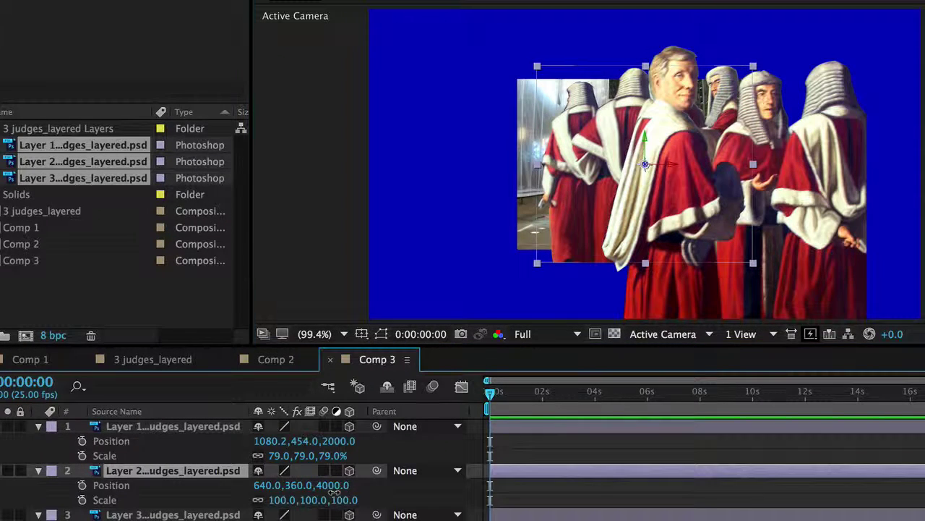
{"action": "left_click_drag", "start_coordinate": [334, 493], "coordinate": [330, 492]}
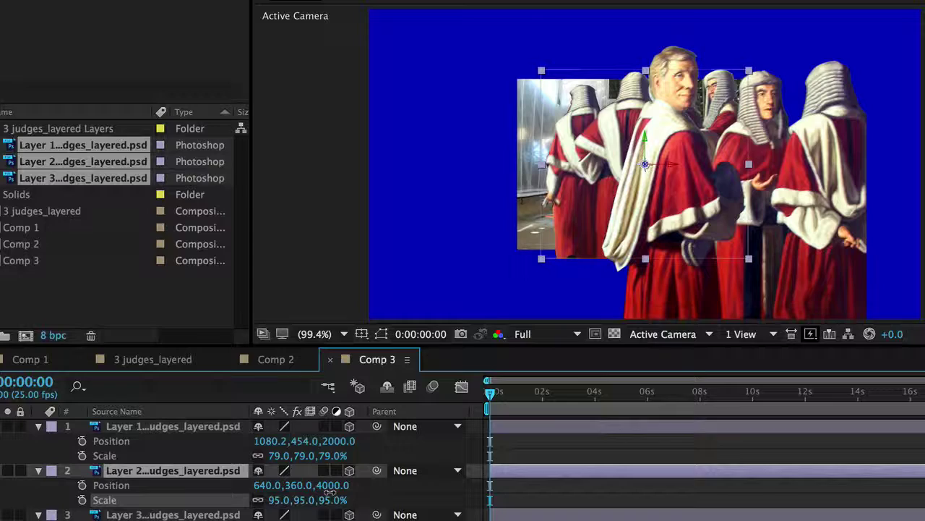
{"action": "left_click_drag", "start_coordinate": [580, 215], "coordinate": [464, 263]}
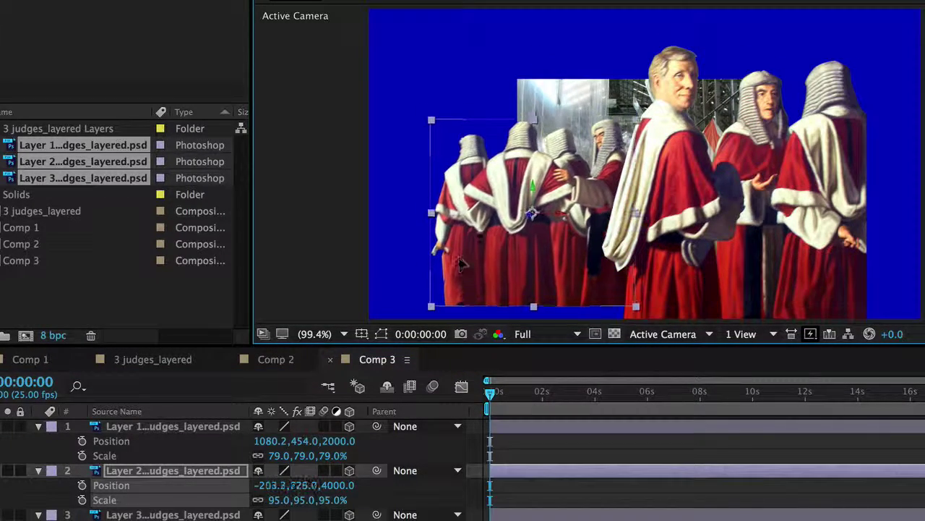
Enlarge Layer 3 to 225% to fill the frame, then nudge Layer 2 upward.
{"action": "left_click", "coordinate": [564, 100]}
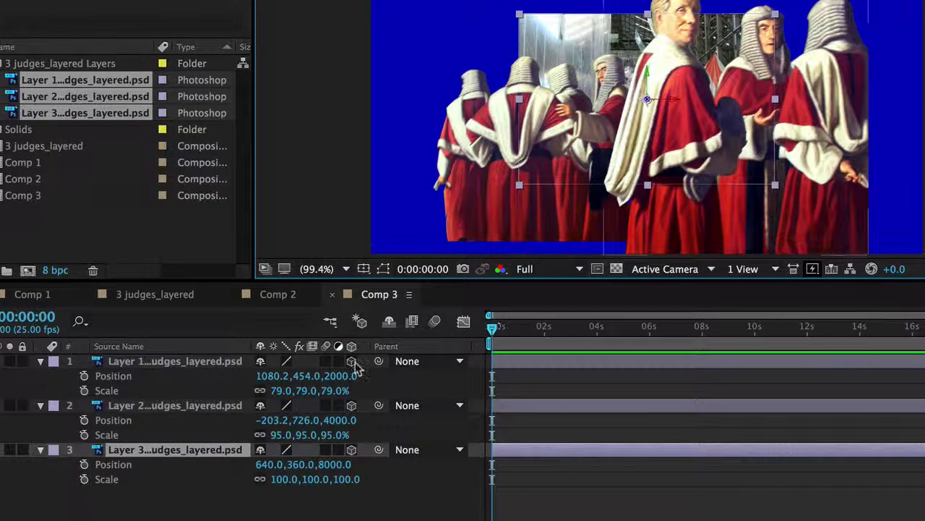
{"action": "left_click", "coordinate": [339, 472]}
{"action": "left_click_drag", "start_coordinate": [339, 472], "coordinate": [454, 479]}
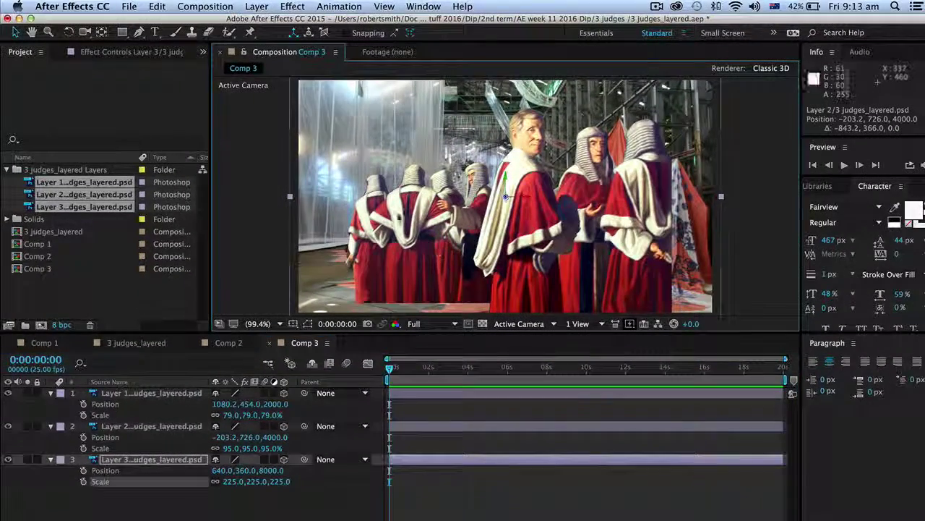
{"action": "left_click", "coordinate": [258, 219]}
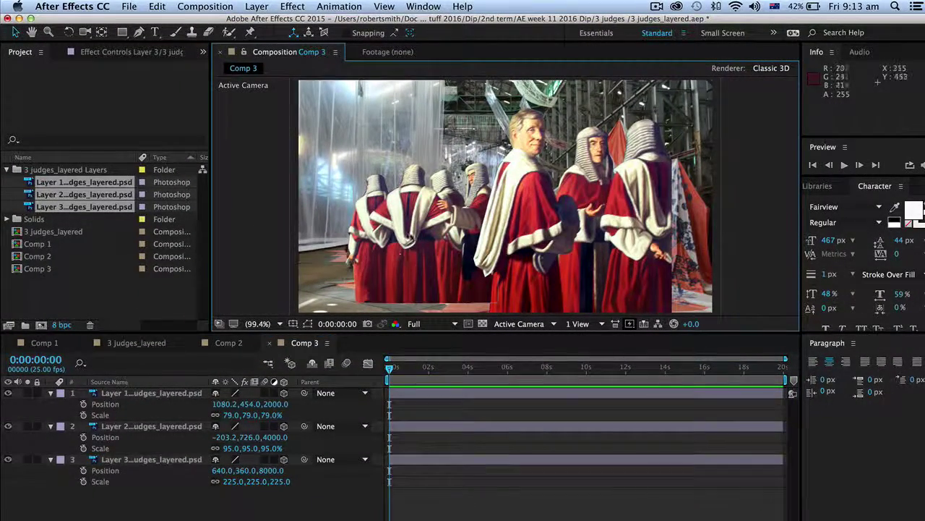
{"action": "left_click", "coordinate": [401, 230]}
{"action": "mouse_move", "coordinate": [401, 229]}
{"action": "left_mouse_down"}
{"action": "mouse_move", "coordinate": [395, 211]}
{"action": "mouse_move", "coordinate": [385, 235]}
{"action": "left_mouse_up"}
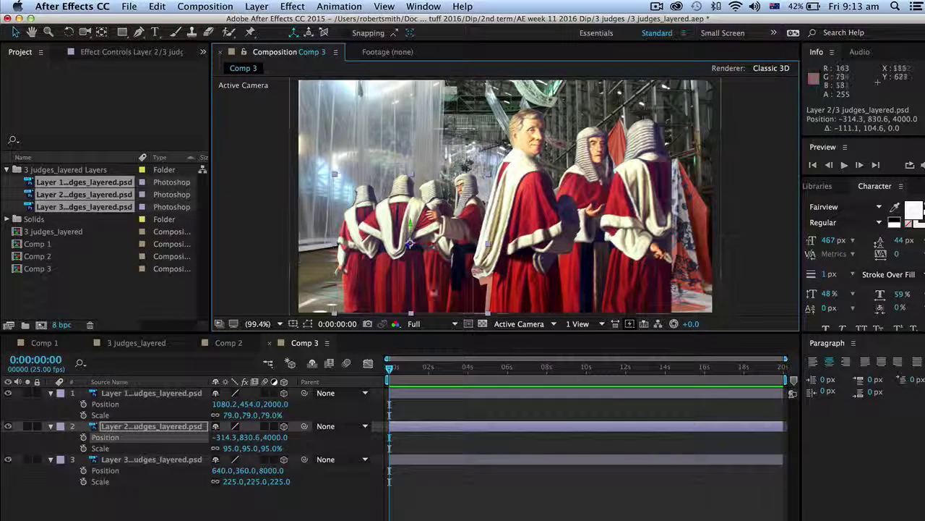
Collapse the property rows of Layers 3, 2 and 1.
{"action": "left_click", "coordinate": [51, 460]}
{"action": "left_click", "coordinate": [49, 427]}
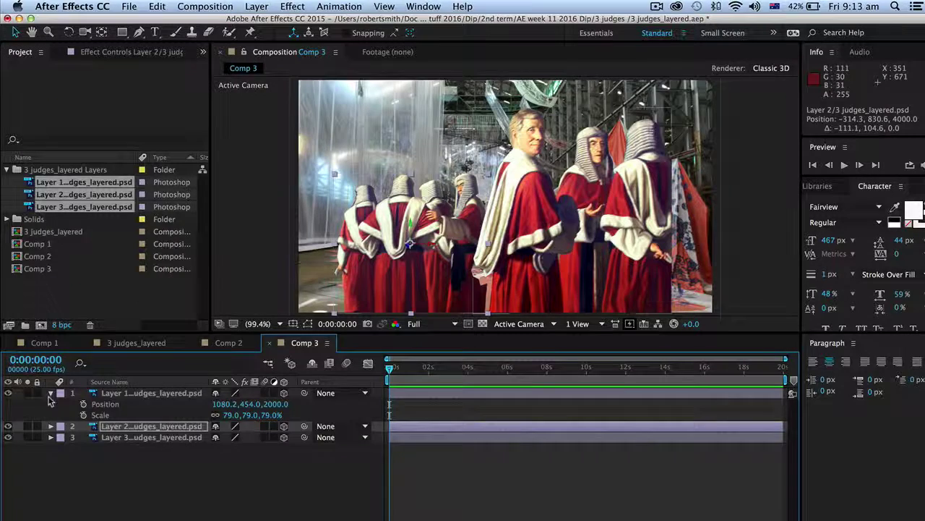
{"action": "left_click", "coordinate": [51, 393]}
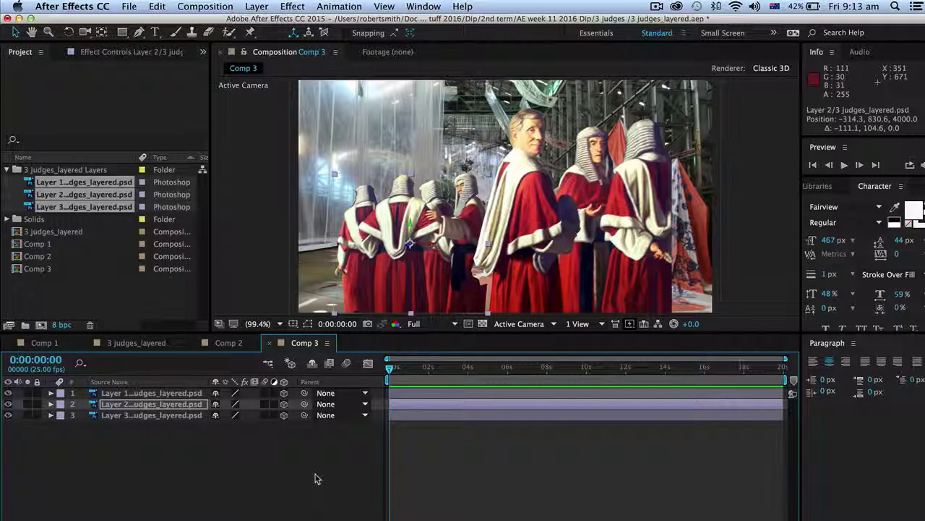
Add a 50mm Camera 1 layer and move it above Layer 1.
{"action": "right_click", "coordinate": [279, 455]}
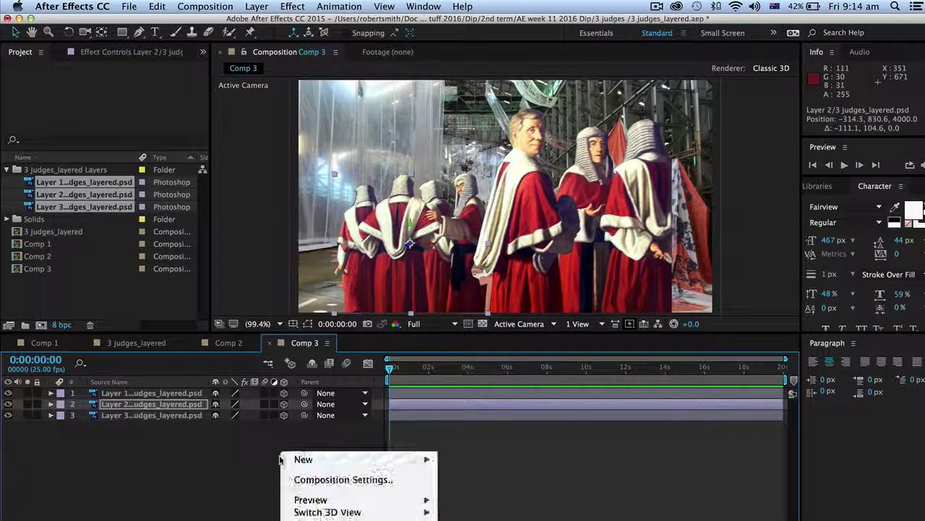
{"action": "mouse_move", "coordinate": [300, 460]}
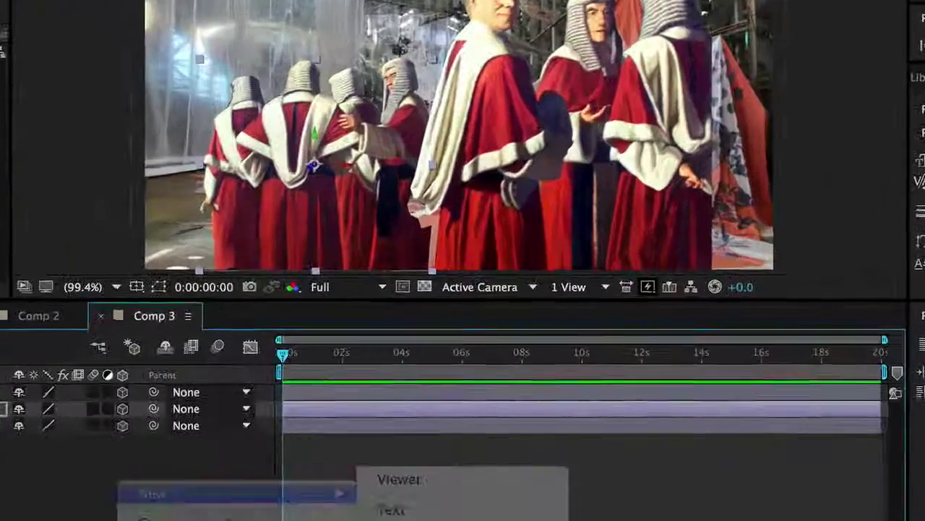
{"action": "left_click", "coordinate": [474, 507]}
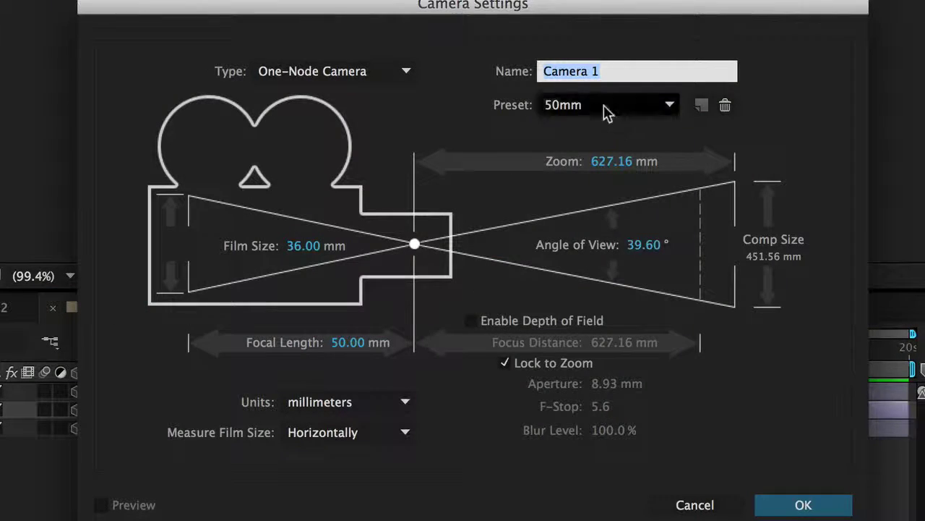
{"action": "left_click", "coordinate": [812, 502]}
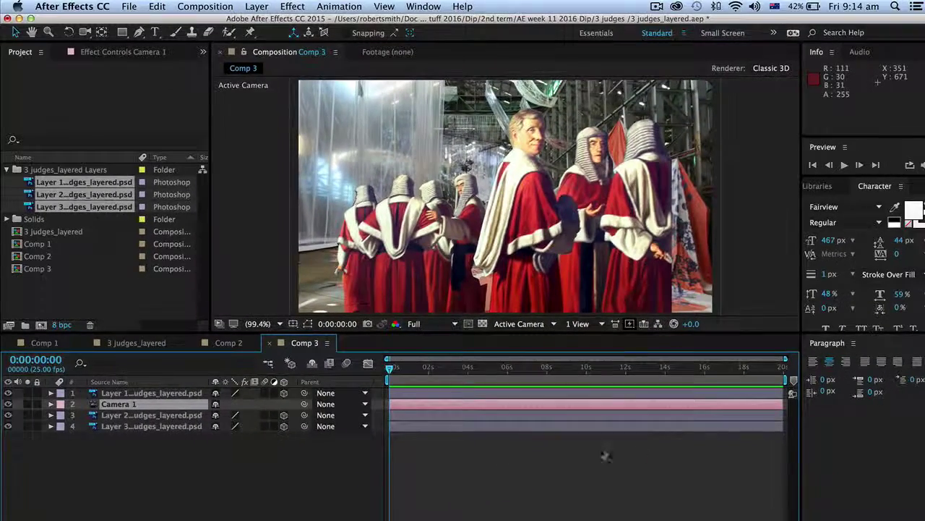
{"action": "left_click_drag", "start_coordinate": [92, 402], "coordinate": [95, 389]}
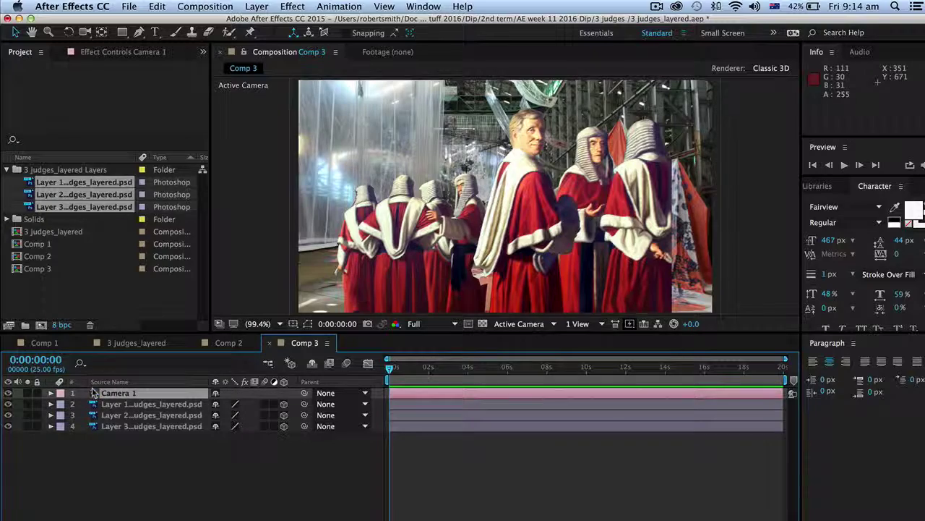
{"action": "left_click", "coordinate": [599, 324]}
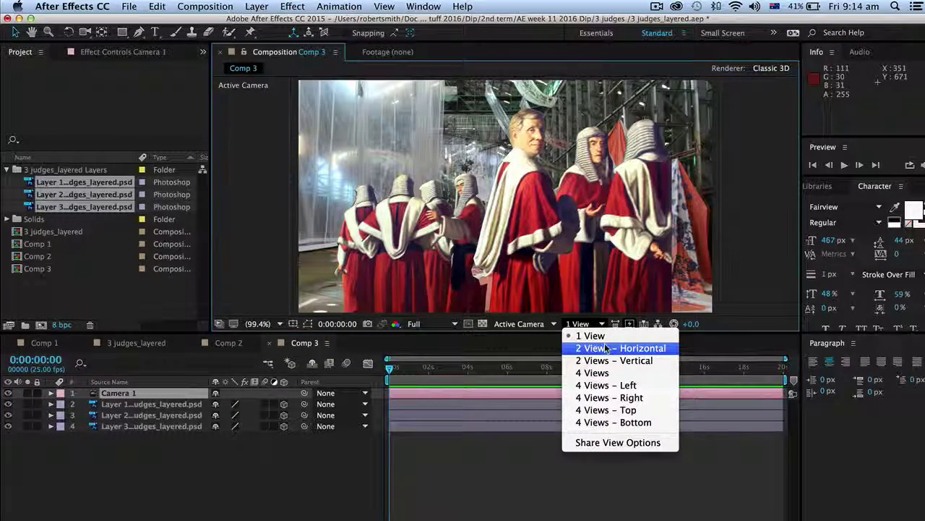
{"action": "left_click", "coordinate": [604, 347]}
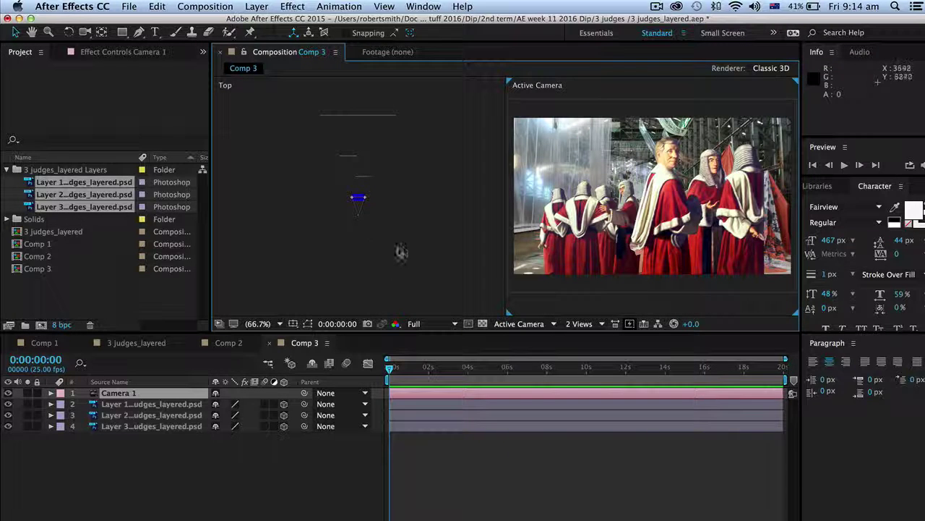
{"action": "left_click", "coordinate": [439, 276]}
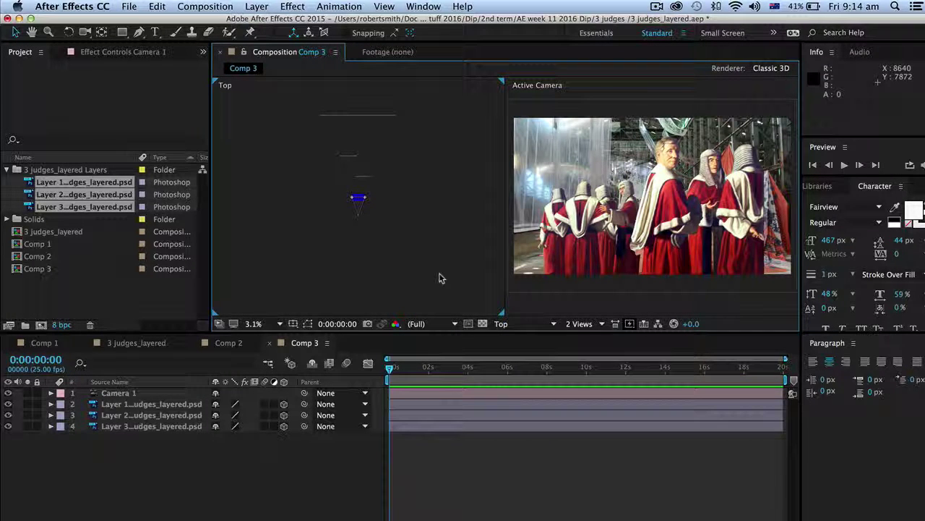
{"action": "key", "text": "period"}
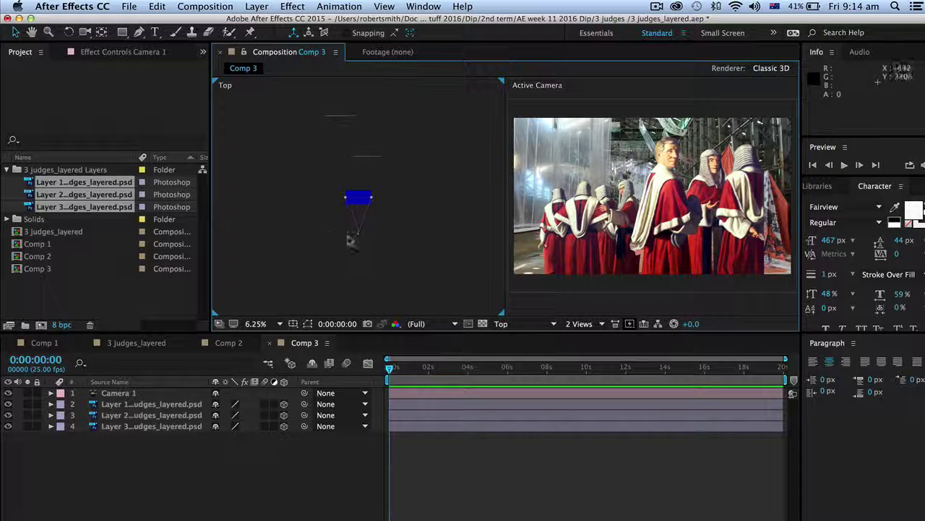
{"action": "left_click", "coordinate": [365, 159]}
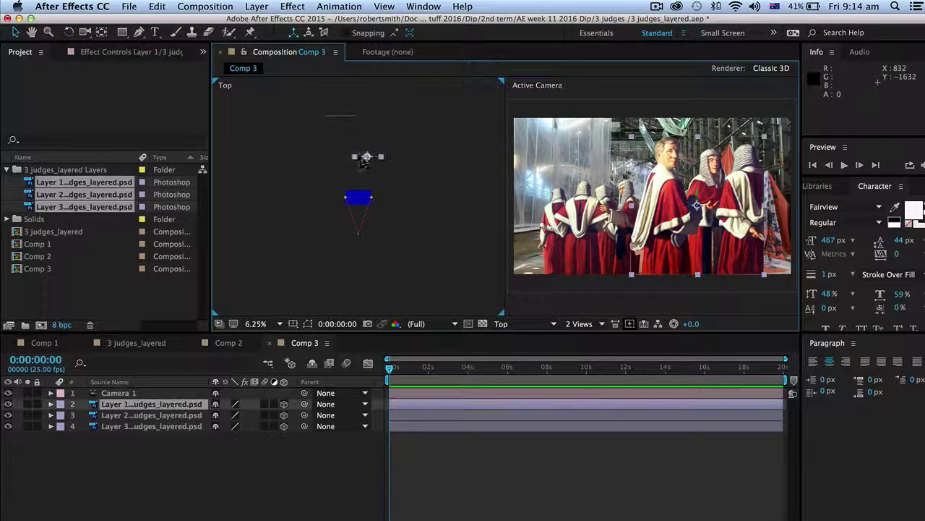
{"action": "left_click", "coordinate": [346, 121]}
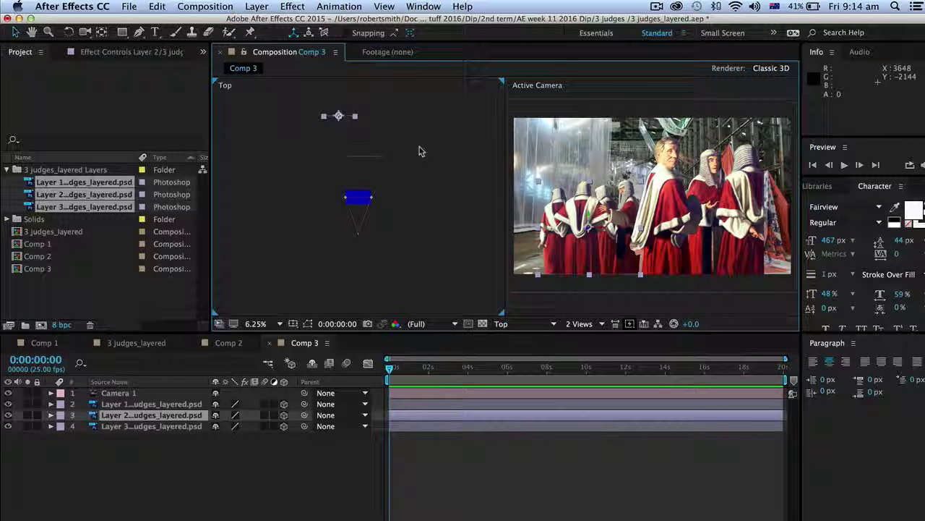
{"action": "left_click_drag", "start_coordinate": [424, 151], "coordinate": [425, 239]}
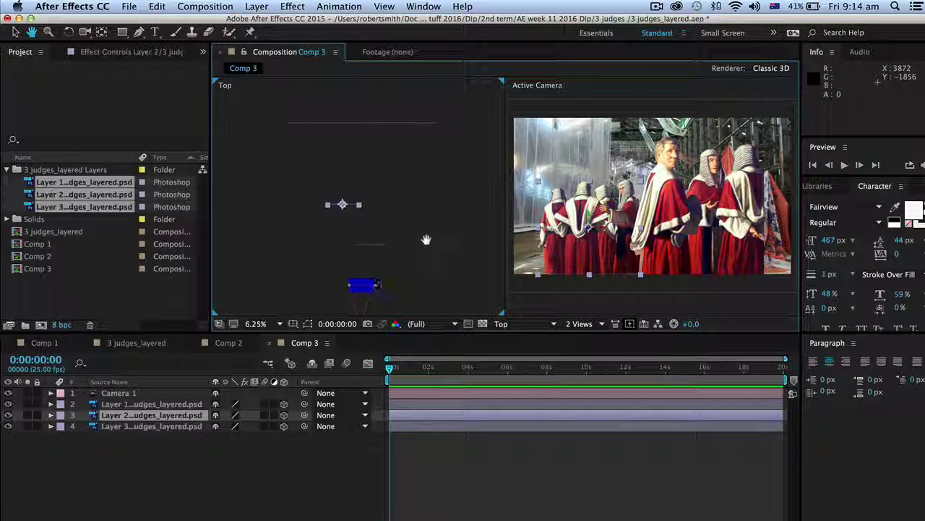
{"action": "left_click", "coordinate": [381, 128]}
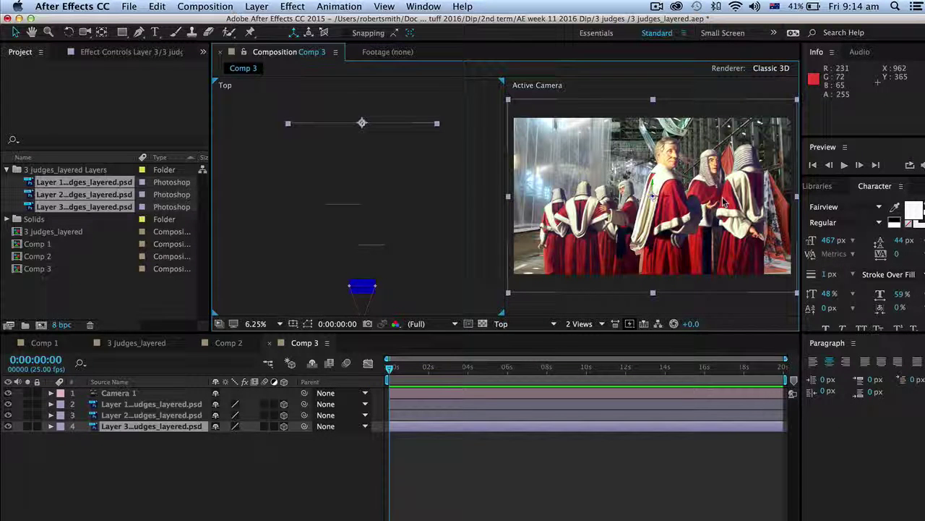
{"action": "left_click", "coordinate": [687, 235]}
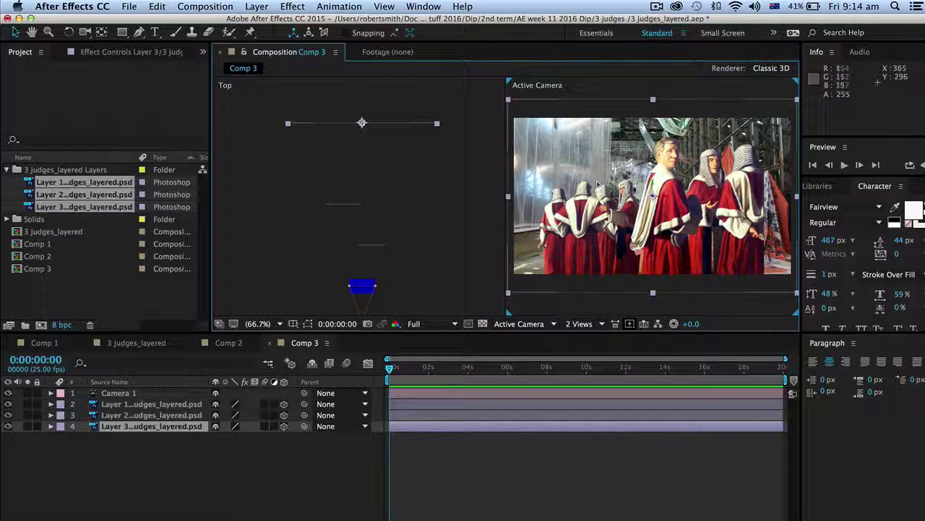
Switch the viewer to a single view looking through Camera 1.
{"action": "left_click", "coordinate": [603, 324]}
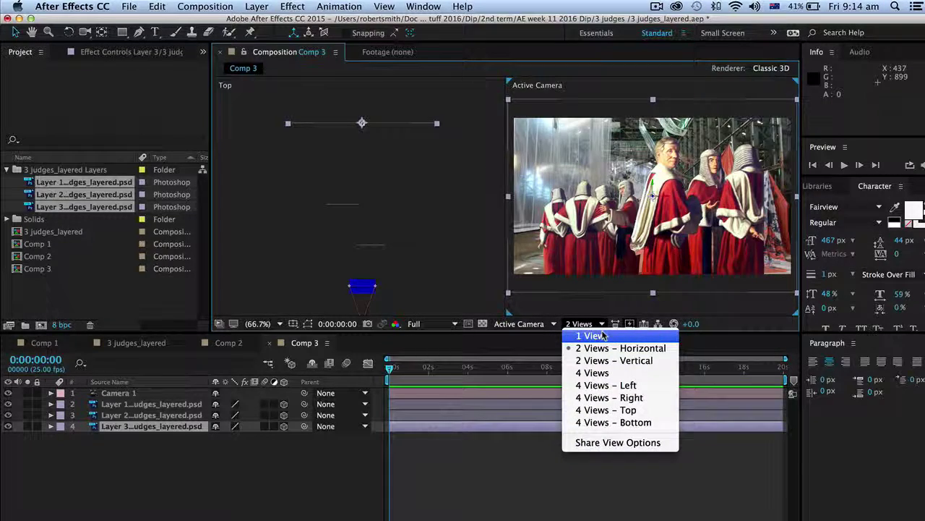
{"action": "left_click", "coordinate": [600, 336]}
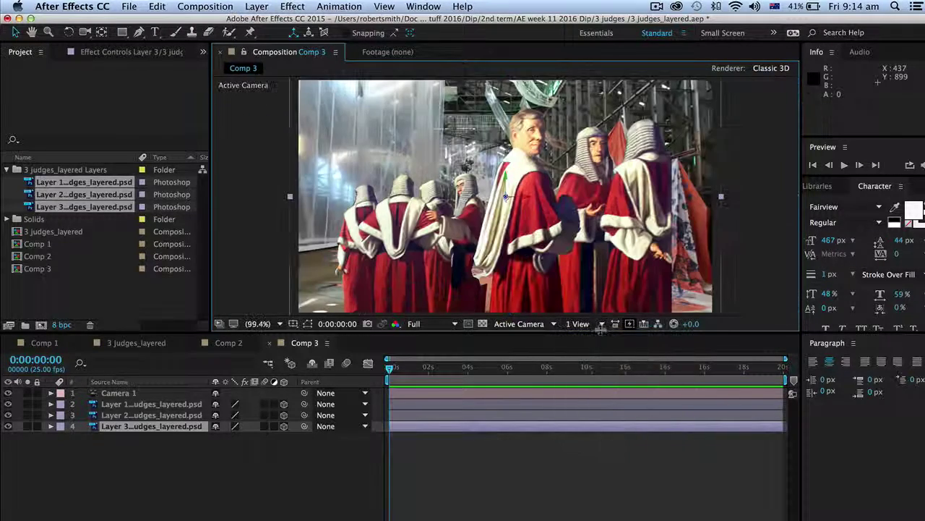
{"action": "left_click", "coordinate": [554, 324]}
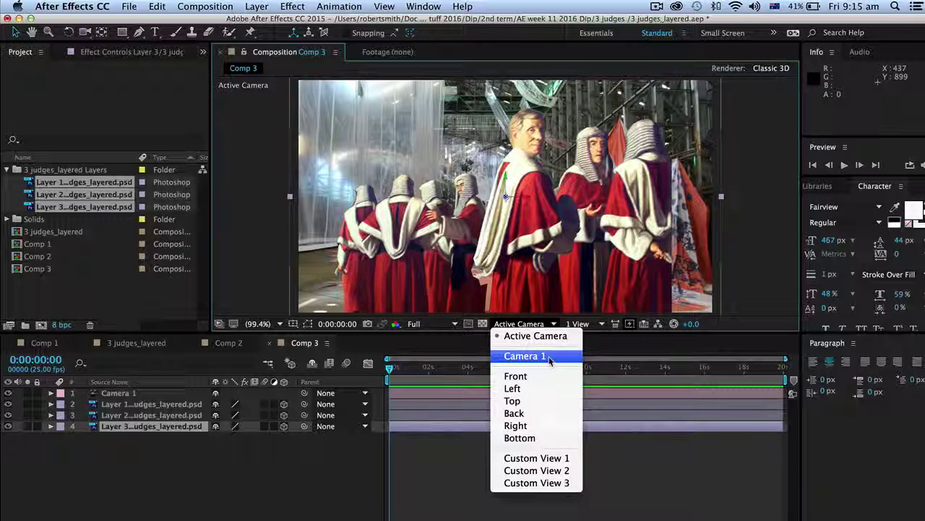
{"action": "left_click", "coordinate": [548, 357]}
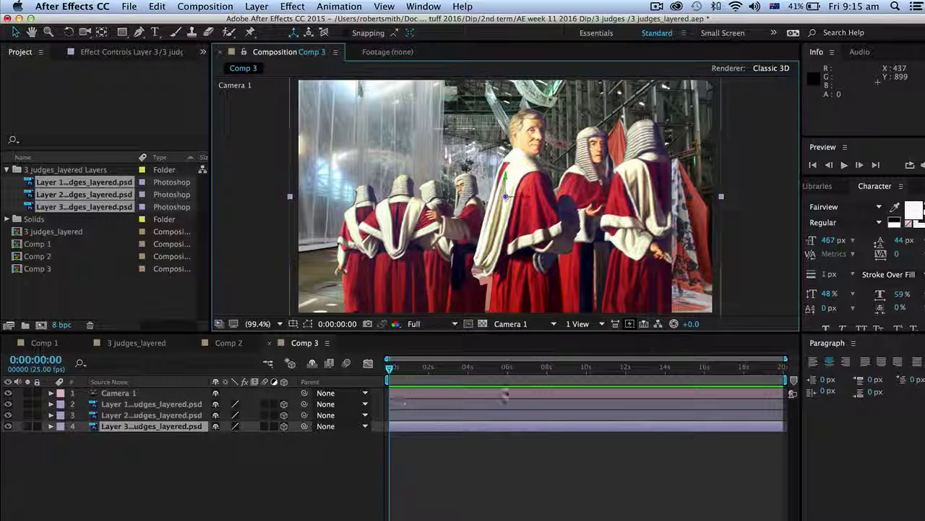
Keyframe Camera 1's Position at 0 s and push it to Z -674.8 at about 10 s.
{"action": "left_click", "coordinate": [120, 395]}
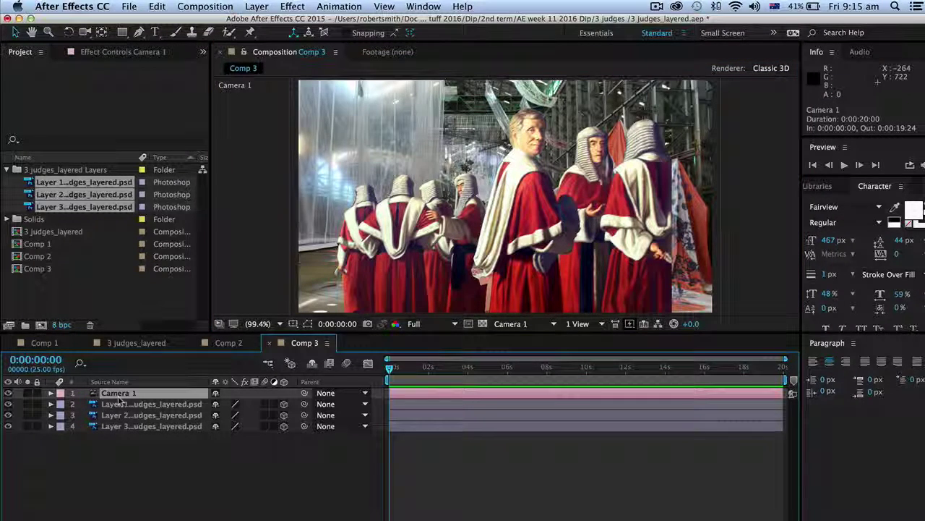
{"action": "key", "text": "p"}
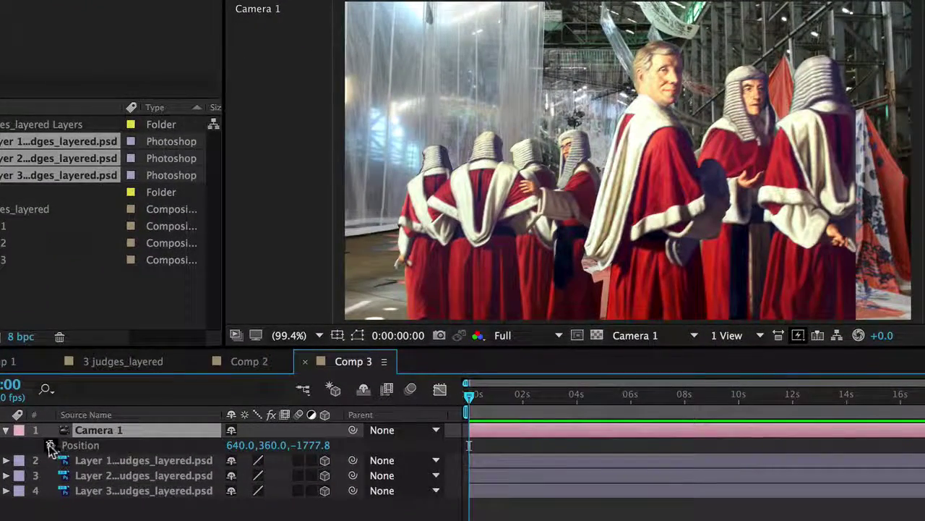
{"action": "left_click", "coordinate": [49, 445]}
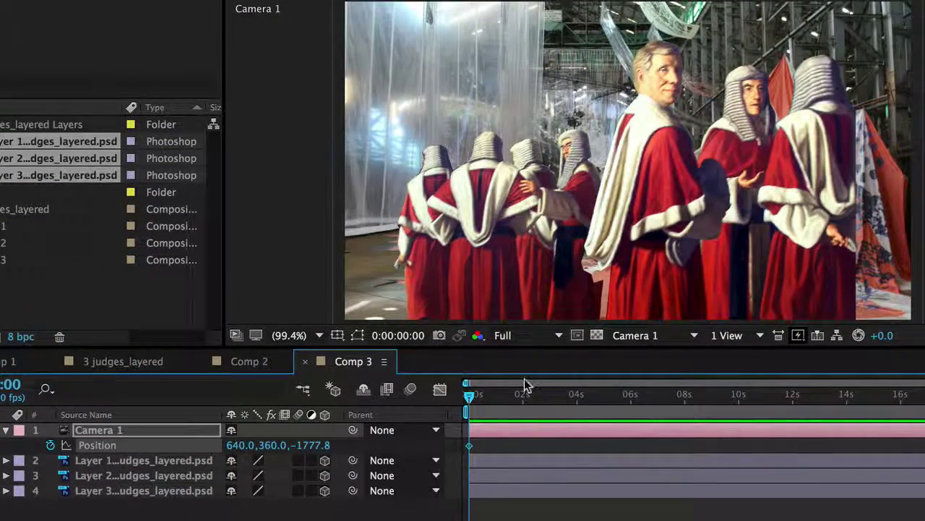
{"action": "left_click_drag", "start_coordinate": [469, 401], "coordinate": [741, 435]}
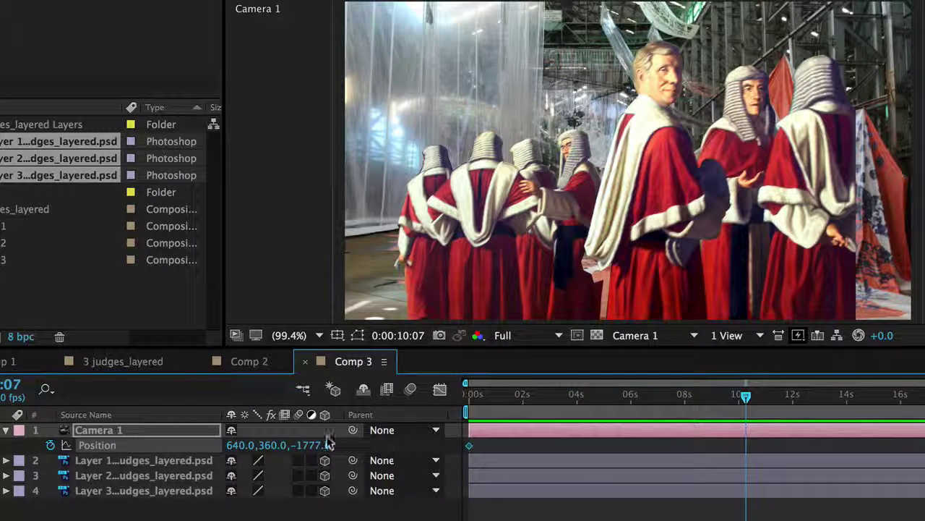
{"action": "left_click_drag", "start_coordinate": [306, 443], "coordinate": [413, 403]}
At 0 s, scale Layer 1 to 68% and set Camera 1's starting Position keyframe.
{"action": "key", "text": "Home"}
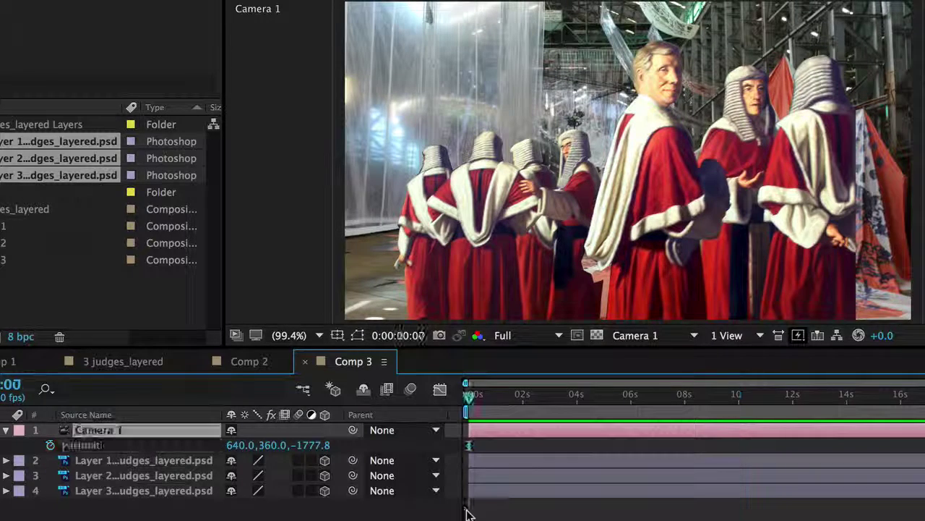
{"action": "left_click", "coordinate": [696, 201]}
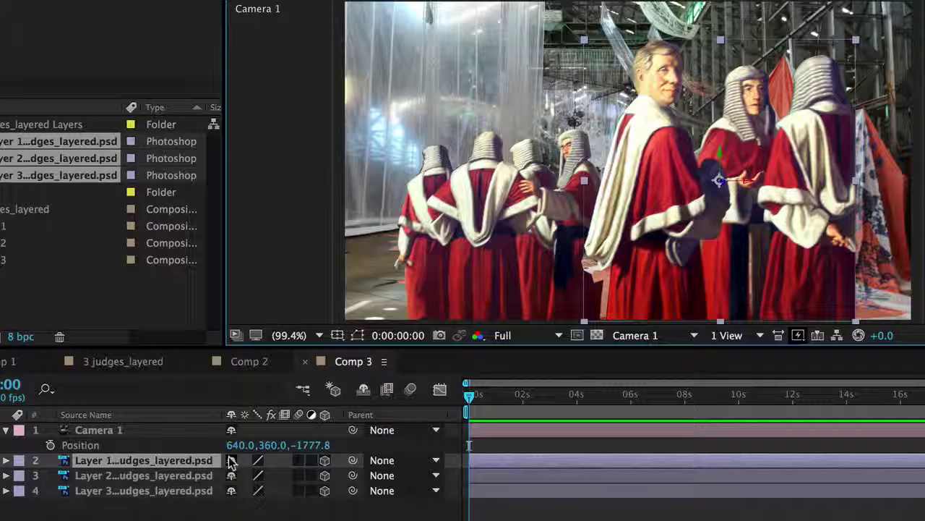
{"action": "key", "text": "s"}
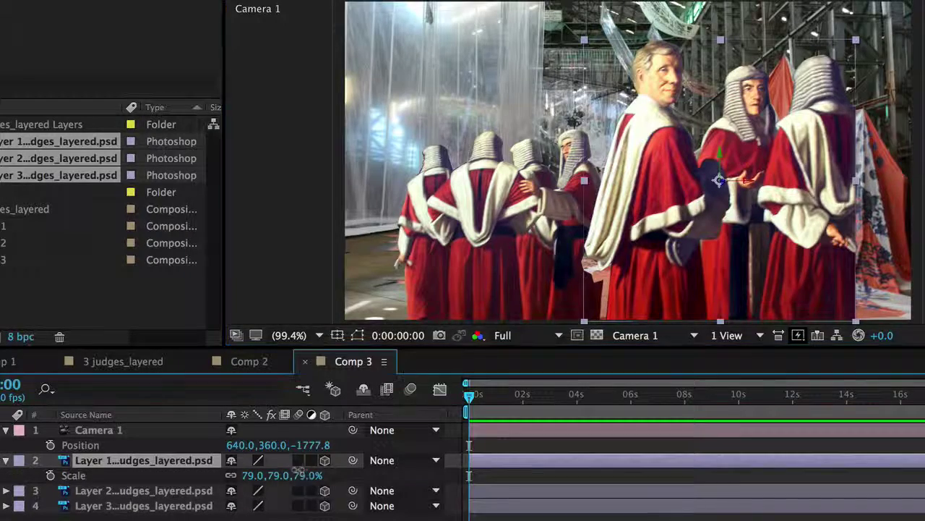
{"action": "mouse_move", "coordinate": [298, 470]}
{"action": "left_mouse_down"}
{"action": "mouse_move", "coordinate": [262, 472]}
{"action": "mouse_move", "coordinate": [299, 468]}
{"action": "left_mouse_up"}
{"action": "left_click_drag", "start_coordinate": [629, 225], "coordinate": [607, 255]}
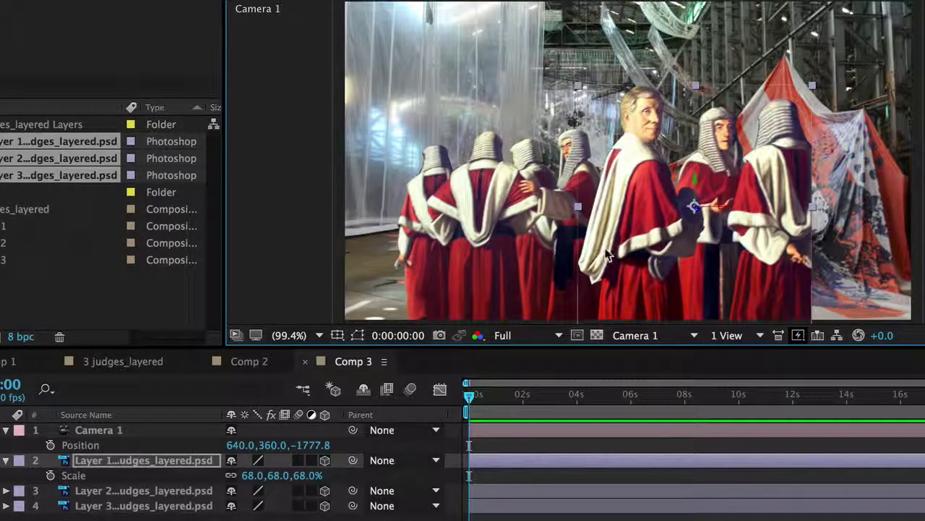
{"action": "left_click", "coordinate": [51, 445]}
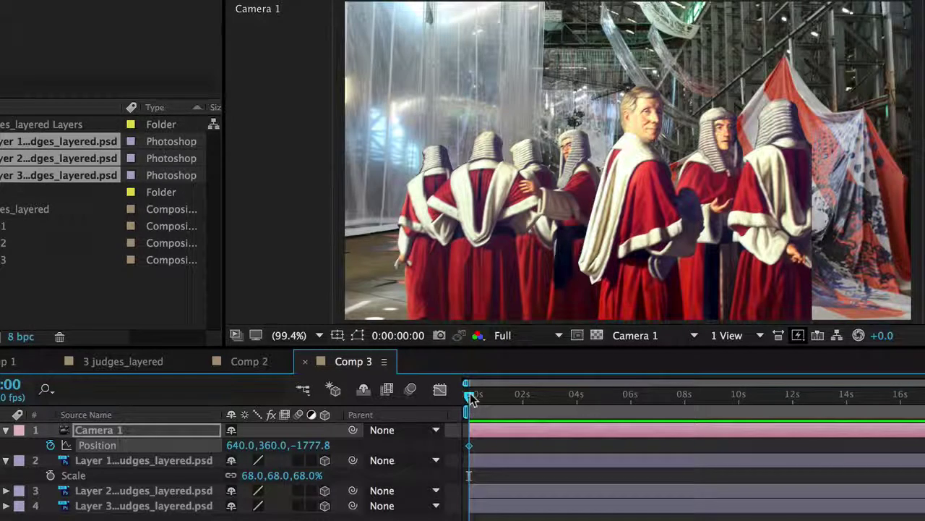
At 0:00:19:24, set Camera 1's Position Z to 109.2 and preview the dolly.
{"action": "left_click_drag", "start_coordinate": [470, 408], "coordinate": [922, 408]}
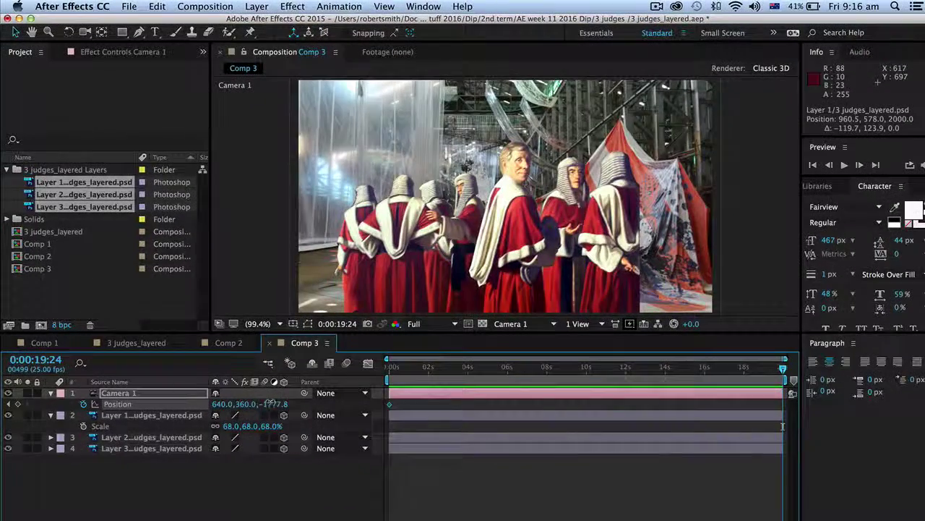
{"action": "left_click_drag", "start_coordinate": [269, 403], "coordinate": [489, 410]}
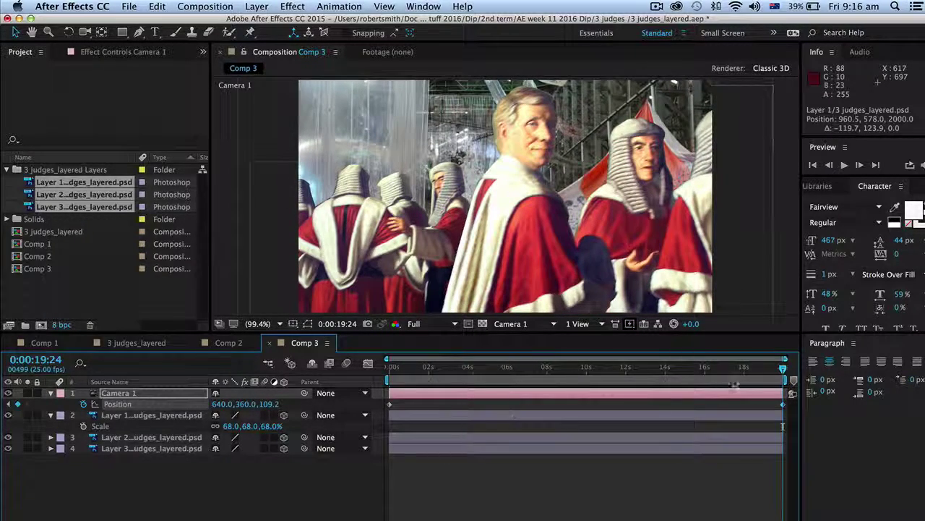
{"action": "key", "text": "space"}
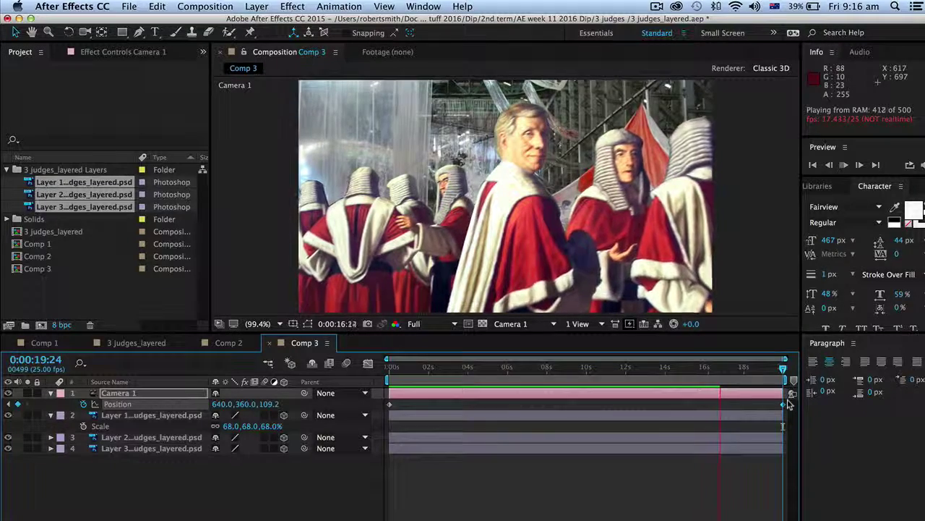
Move Camera 1's Z 109.2 keyframe to 0:00:10:00 and preview the quicker dolly.
{"action": "key", "text": "space"}
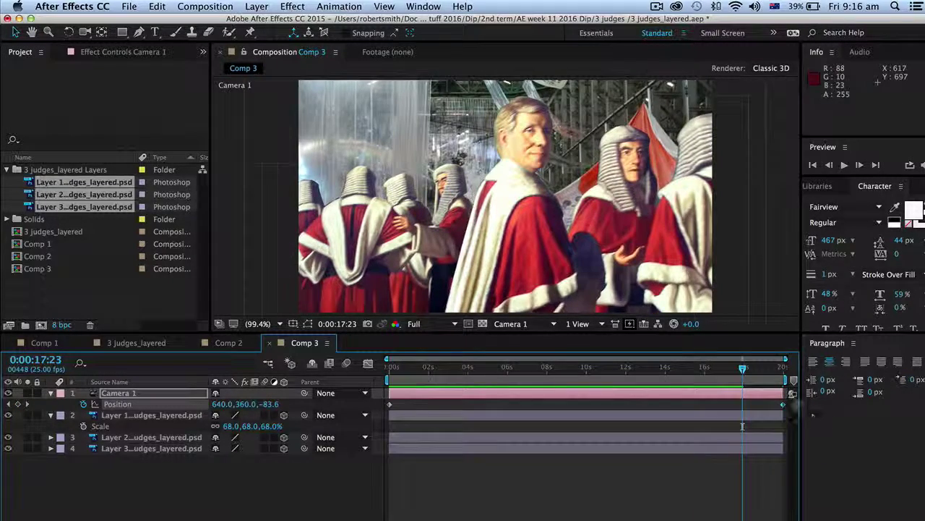
{"action": "left_click_drag", "start_coordinate": [783, 408], "coordinate": [585, 415]}
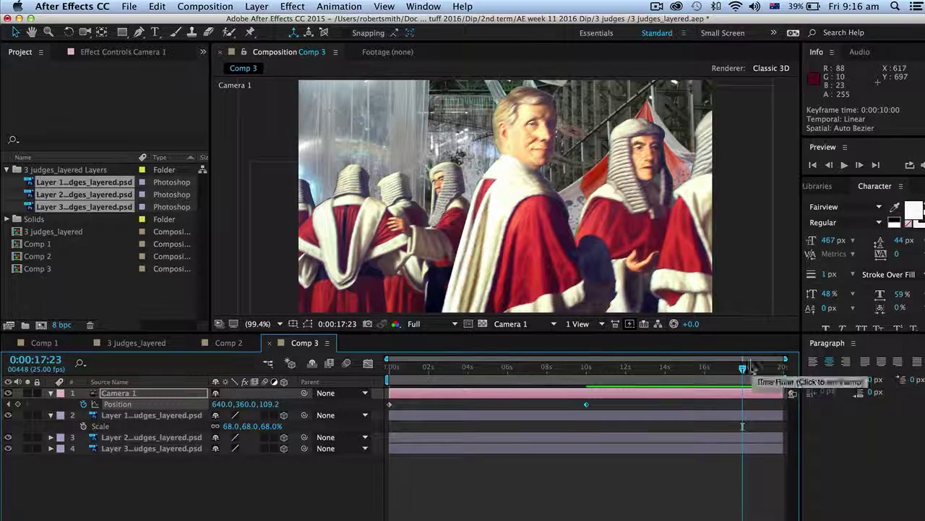
{"action": "key", "text": "space"}
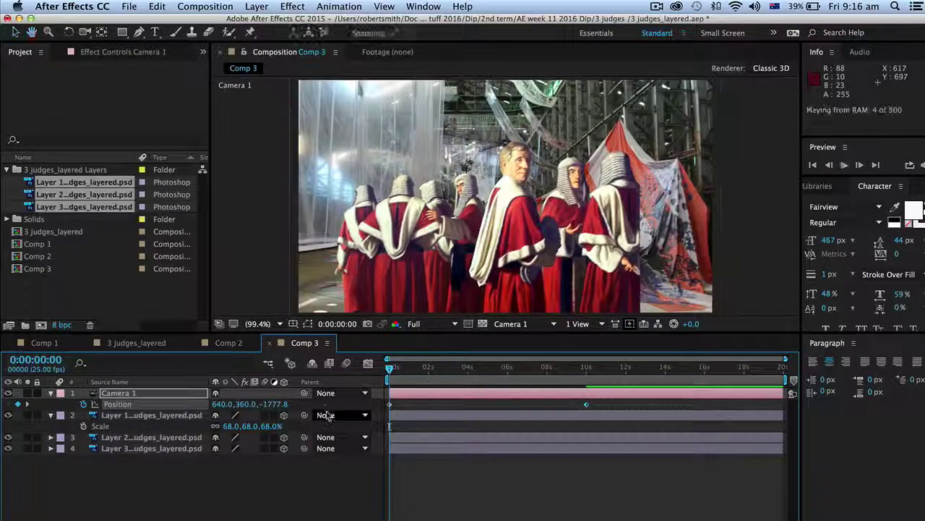